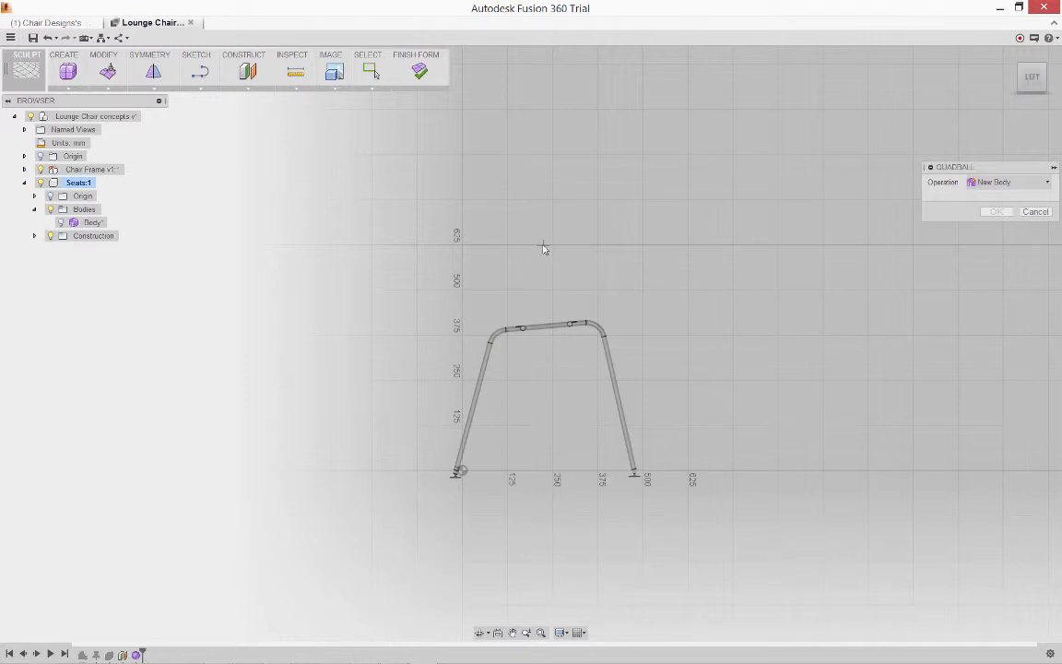
Step: Create a new quadball body above the chair frame with a 450 mm diameter and 2 span faces
click(541, 242)
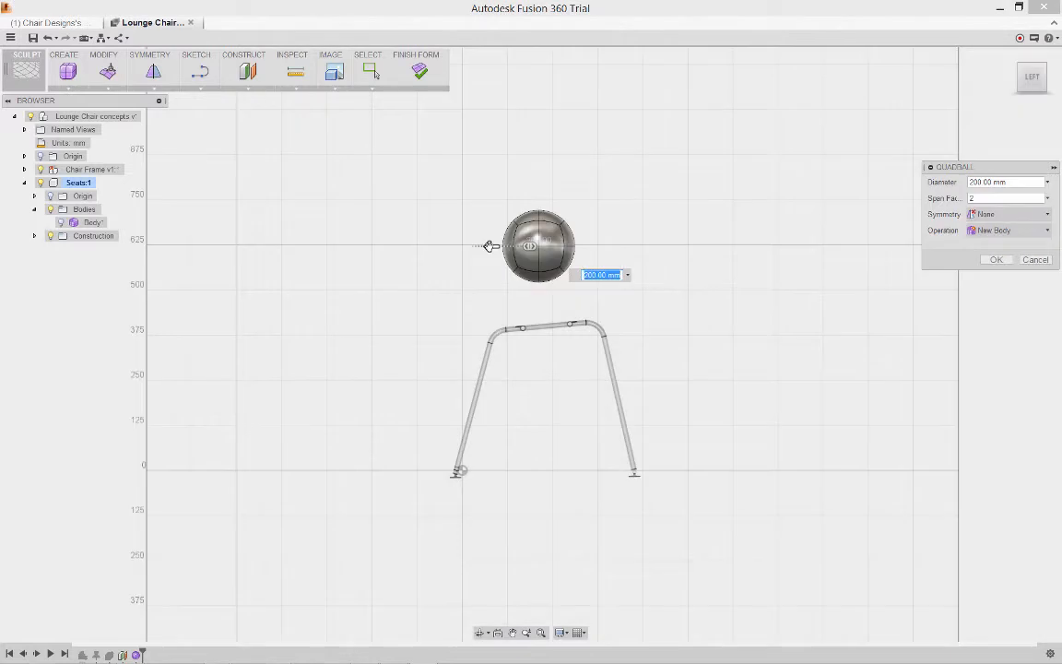
drag(491, 246, 445, 247)
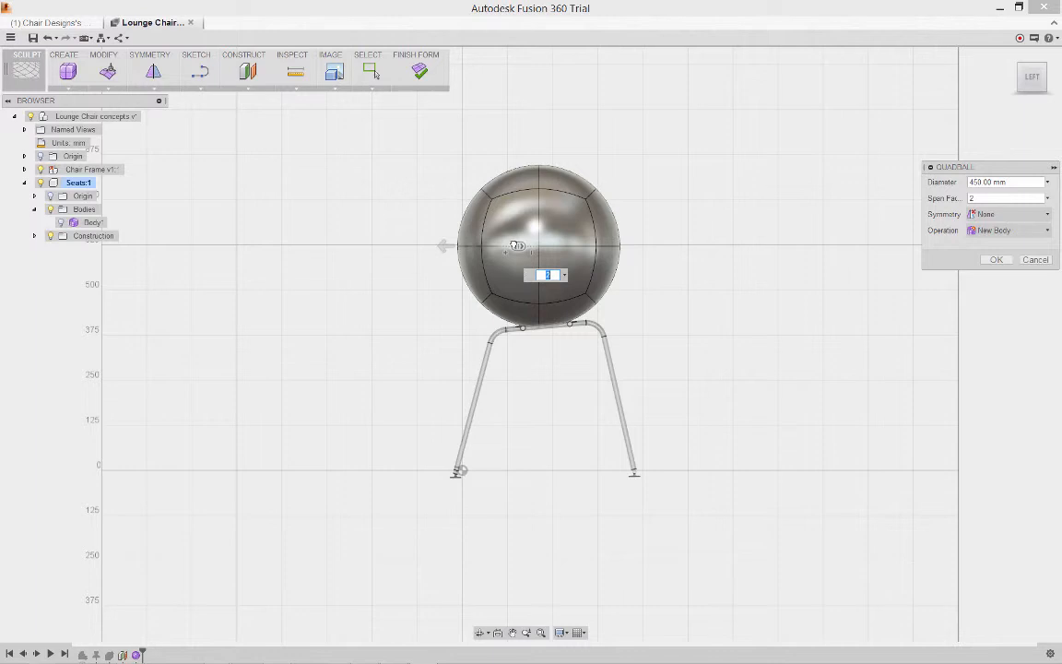
text(5)
key(BackSpace)
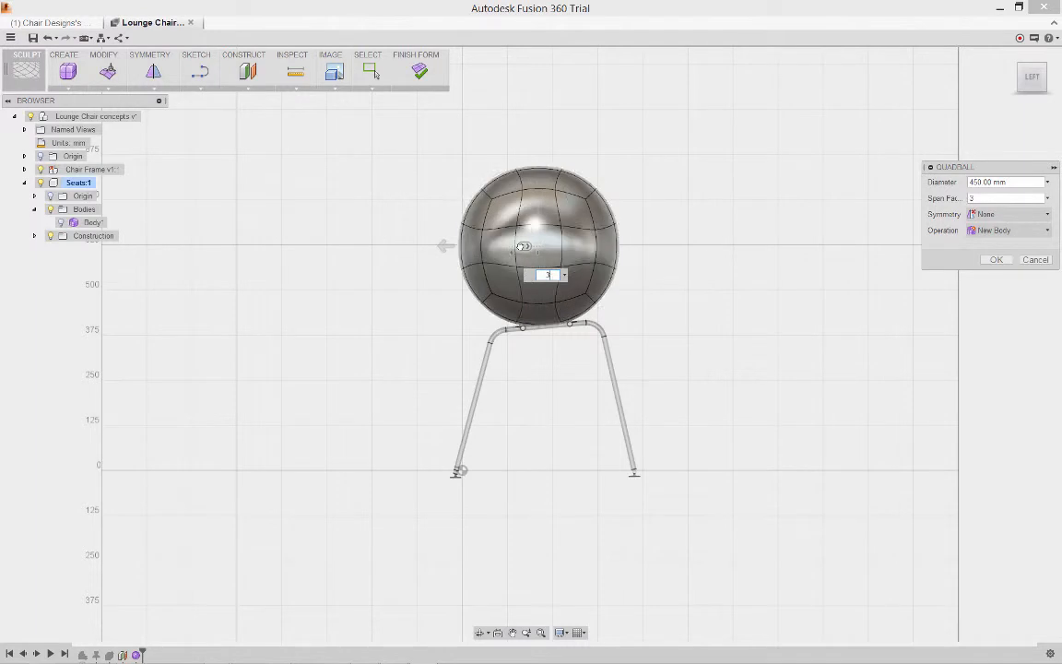
text(2)
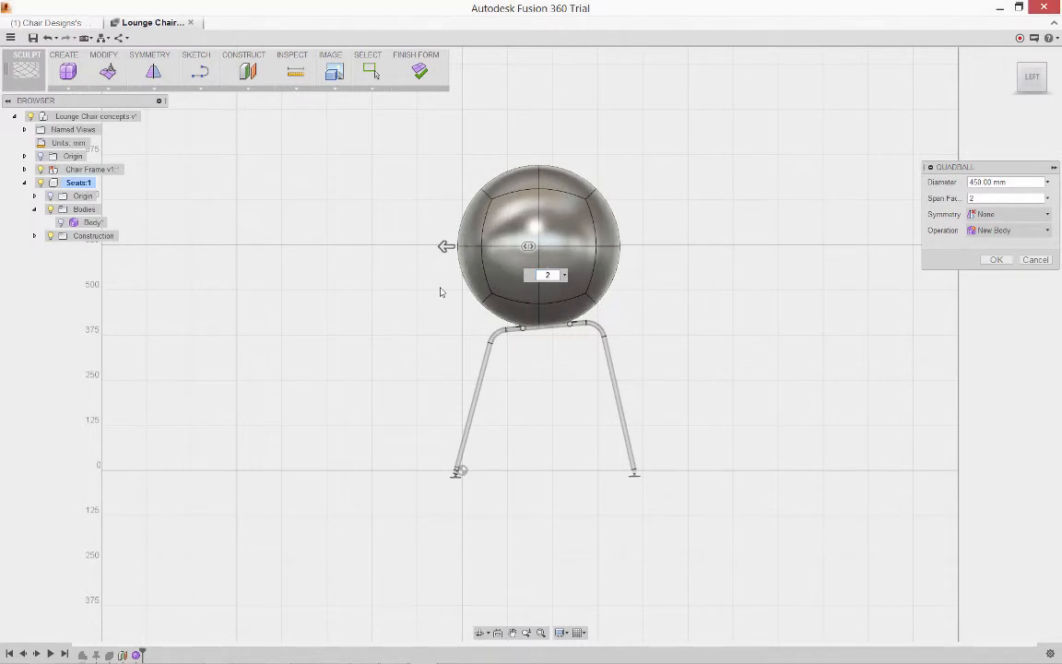
right_click(439, 292)
click(474, 293)
Step: Rotate the ball 30 degrees about X and shift it about 18 mm in Y and 7 mm in Z
right_click(437, 292)
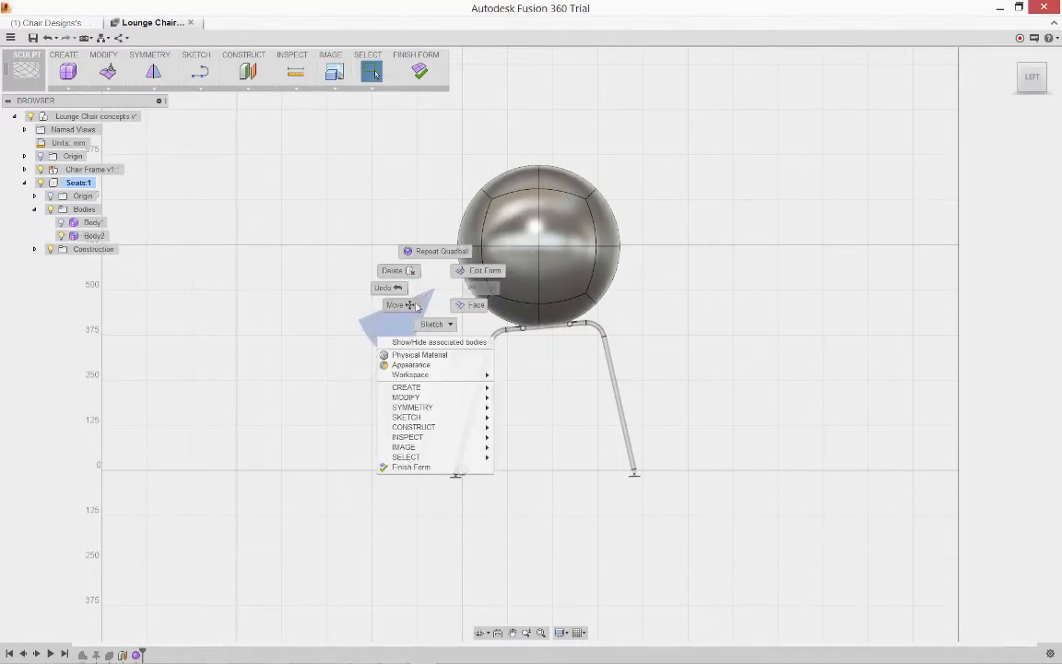
click(420, 299)
click(479, 279)
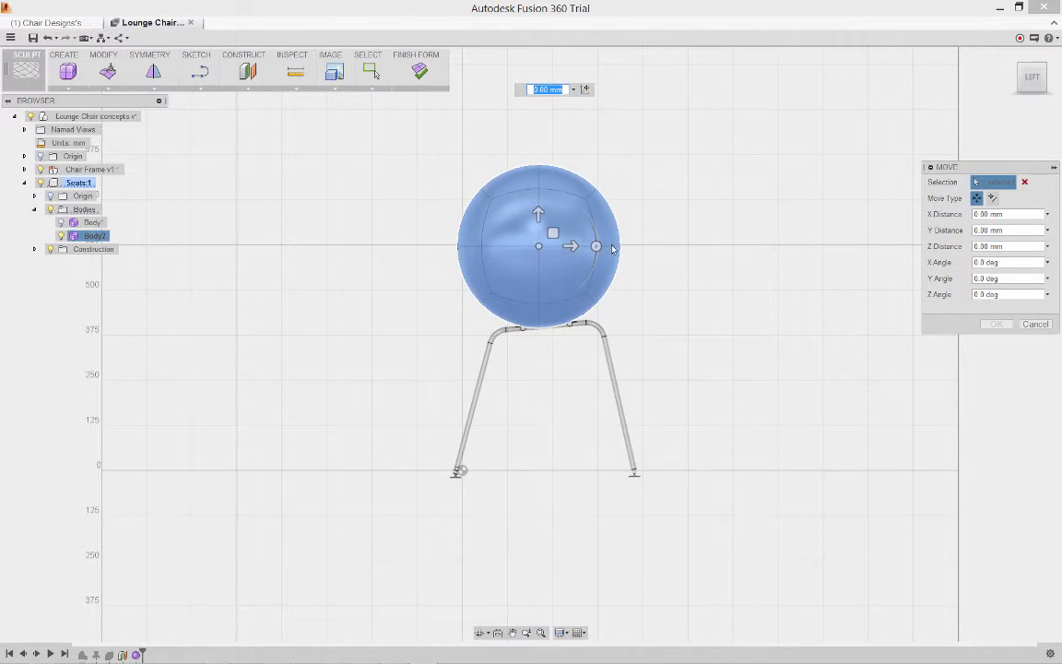
drag(600, 247, 600, 279)
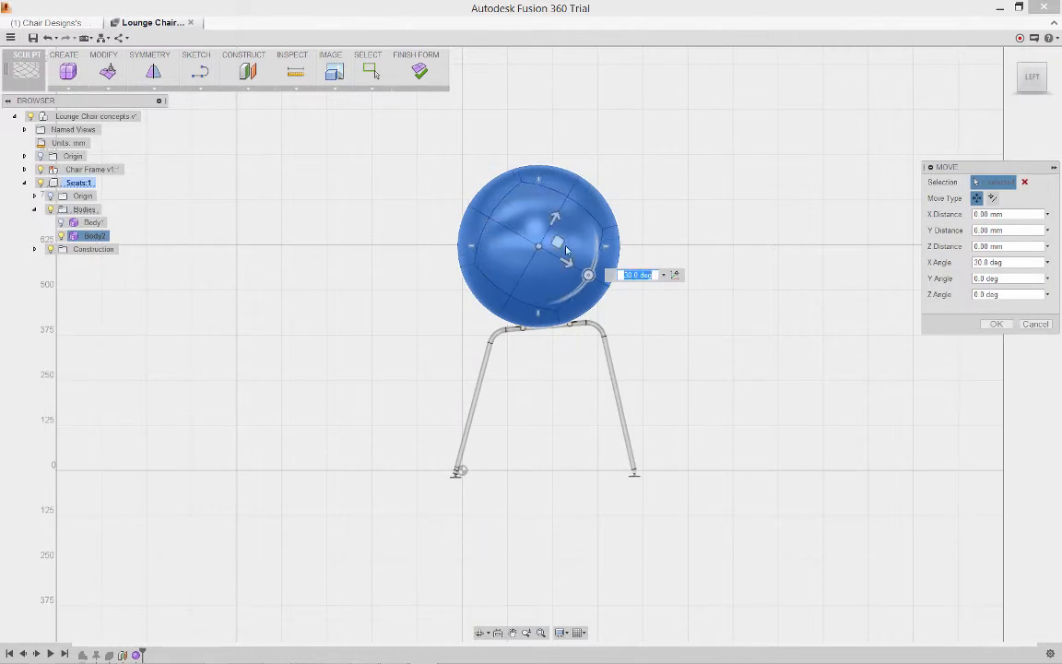
mouse_move(566, 250)
mouse_down()
mouse_move(560, 240)
mouse_move(573, 244)
mouse_move(562, 237)
mouse_up()
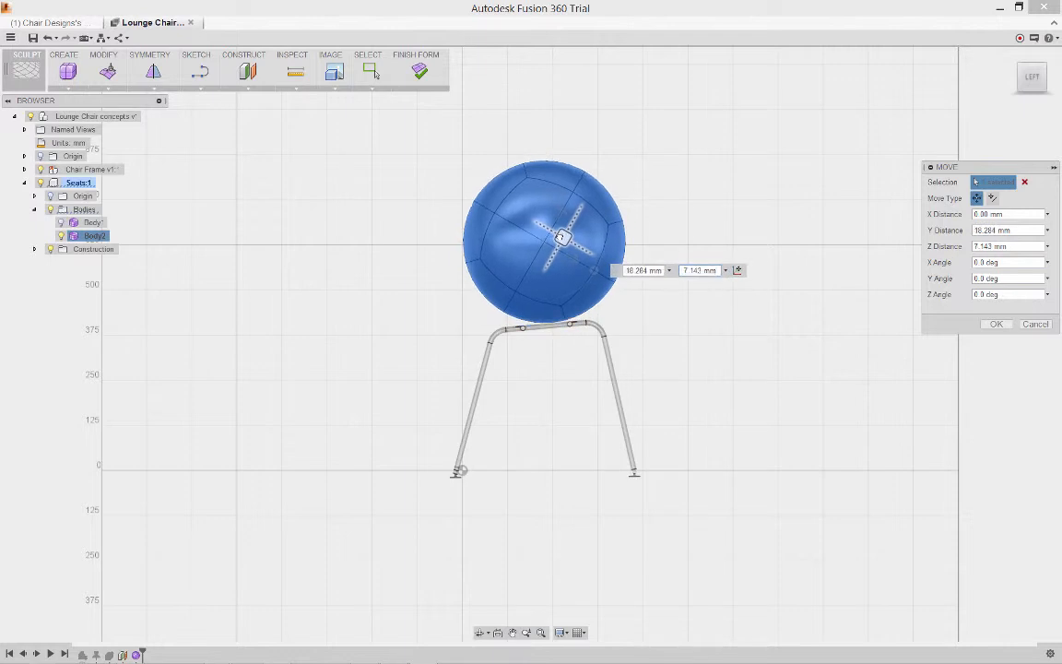
right_click(643, 332)
click(670, 335)
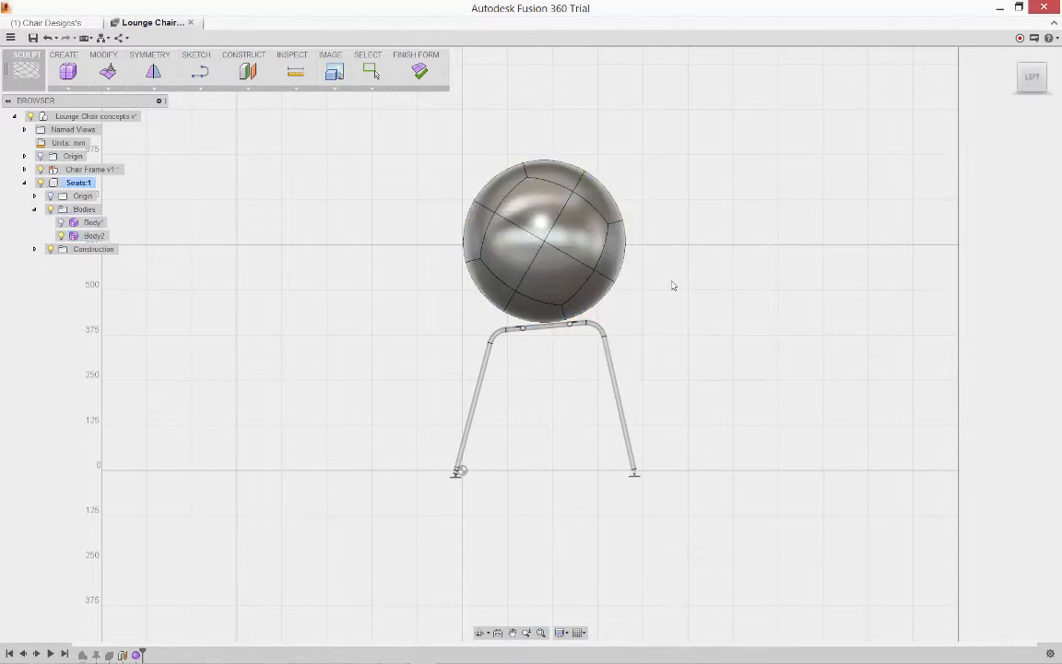
Step: Delete the ball's upper half faces to leave an open bowl on the frame
shift+middle_drag(694, 171, 655, 169)
drag(442, 218, 361, 256)
key(Delete)
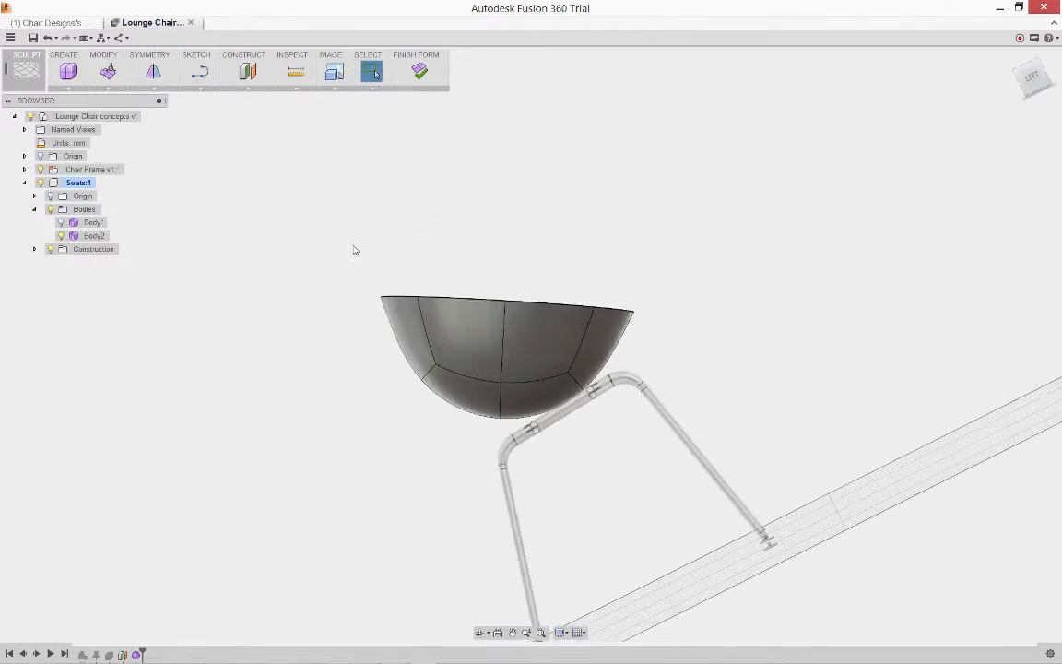
Step: Add internal mirror symmetry to the bowl using two adjacent faces on either side of its centre line
shift+middle_drag(345, 258, 250, 92)
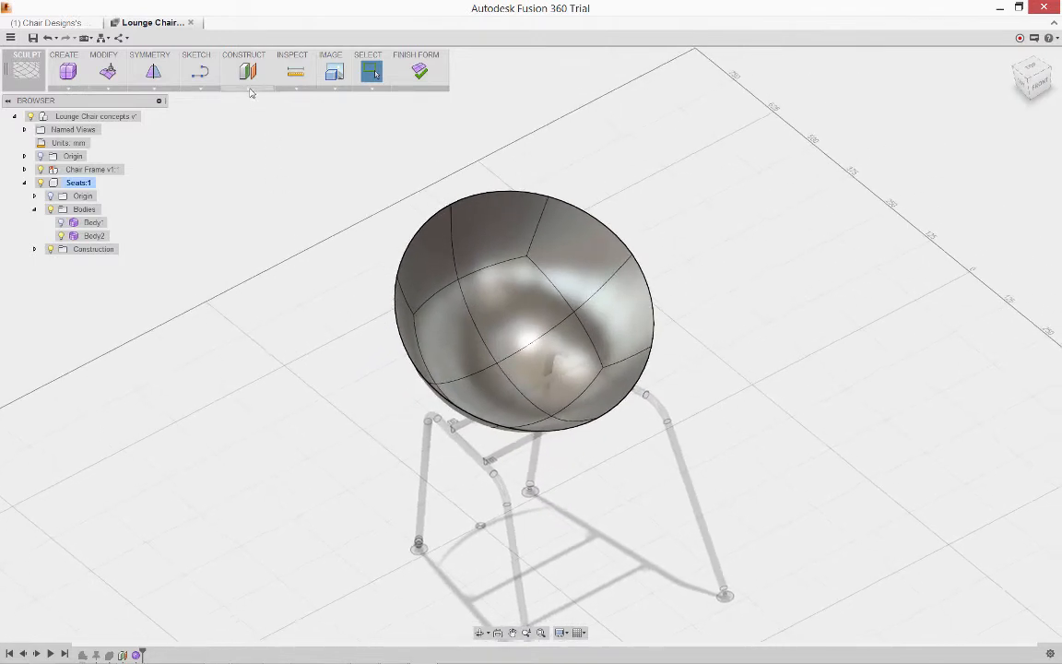
click(153, 71)
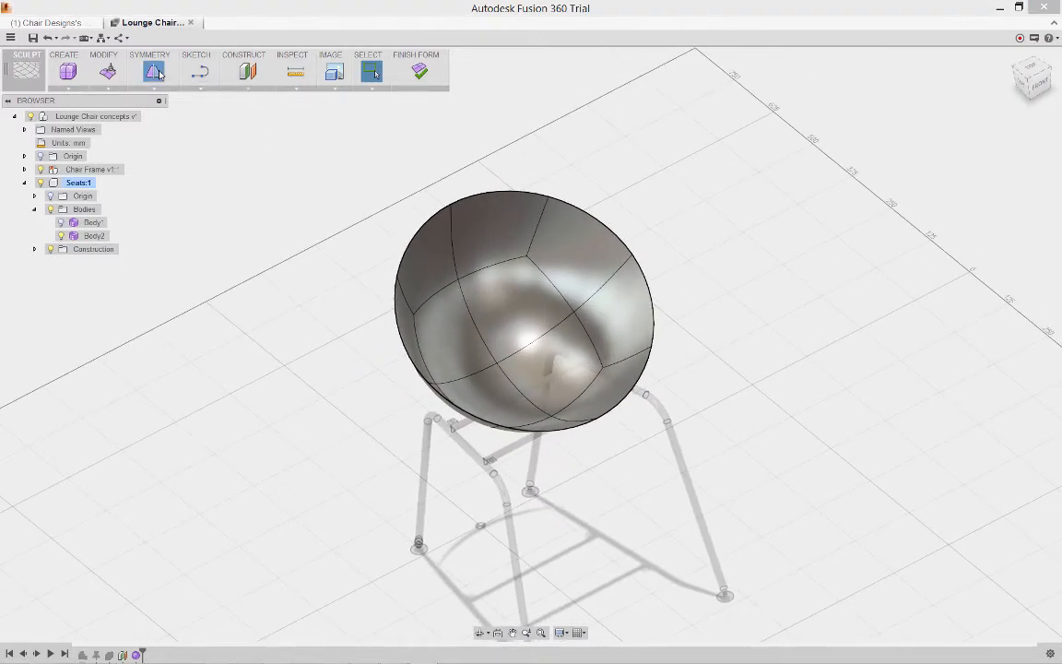
click(472, 347)
click(516, 324)
right_click(618, 147)
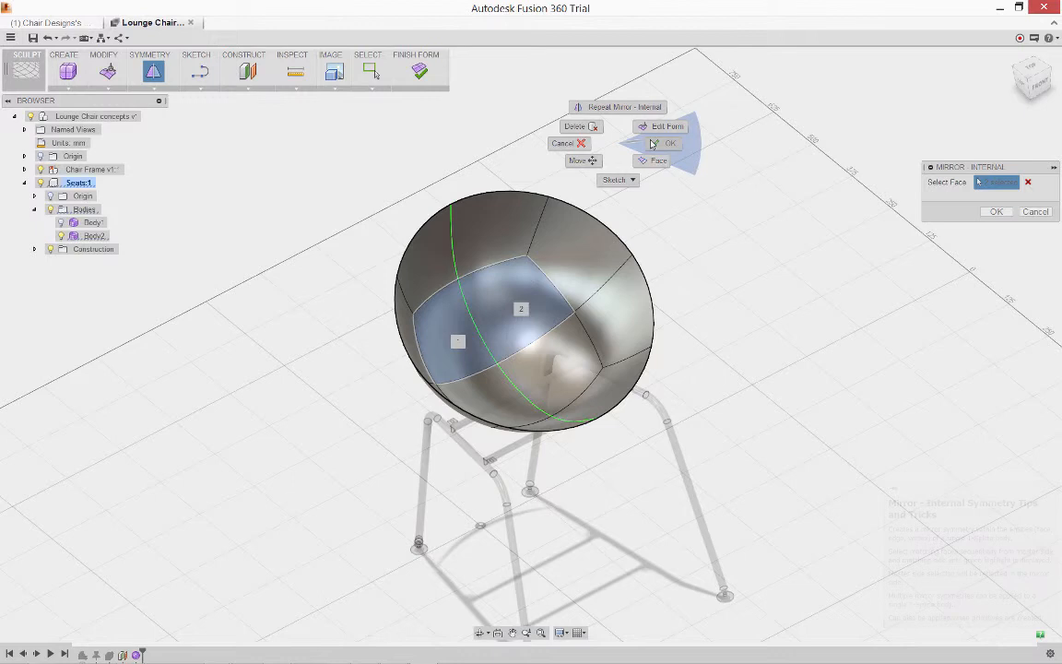
click(678, 143)
Step: Pull the bowl's back rim edge by about 12 mm and -88 mm with Edit Form to extend the backrest
right_click(605, 178)
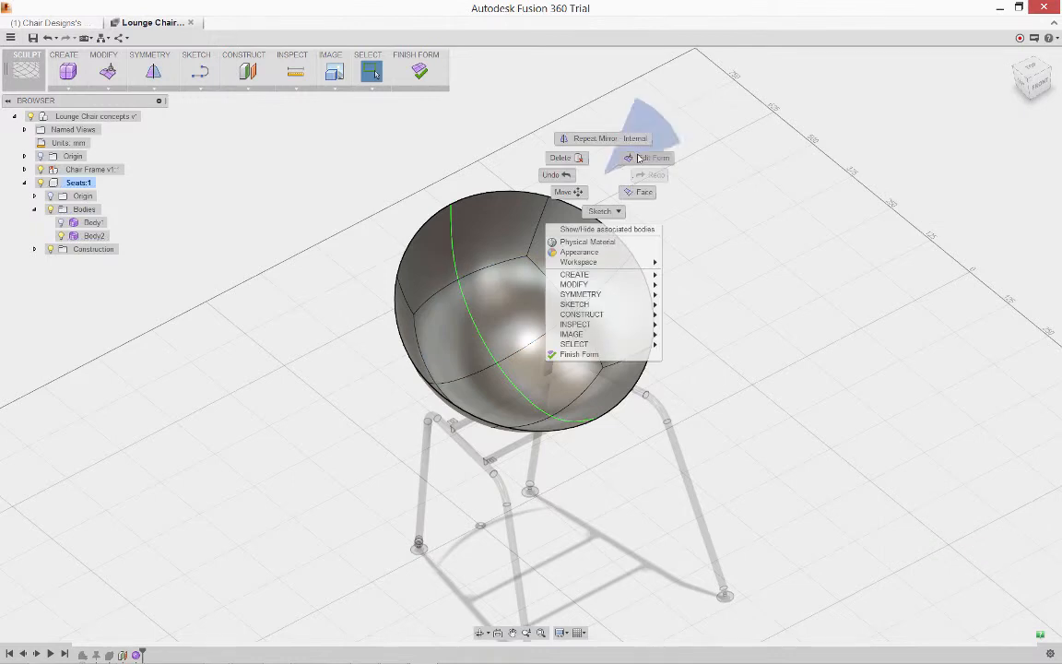
click(638, 157)
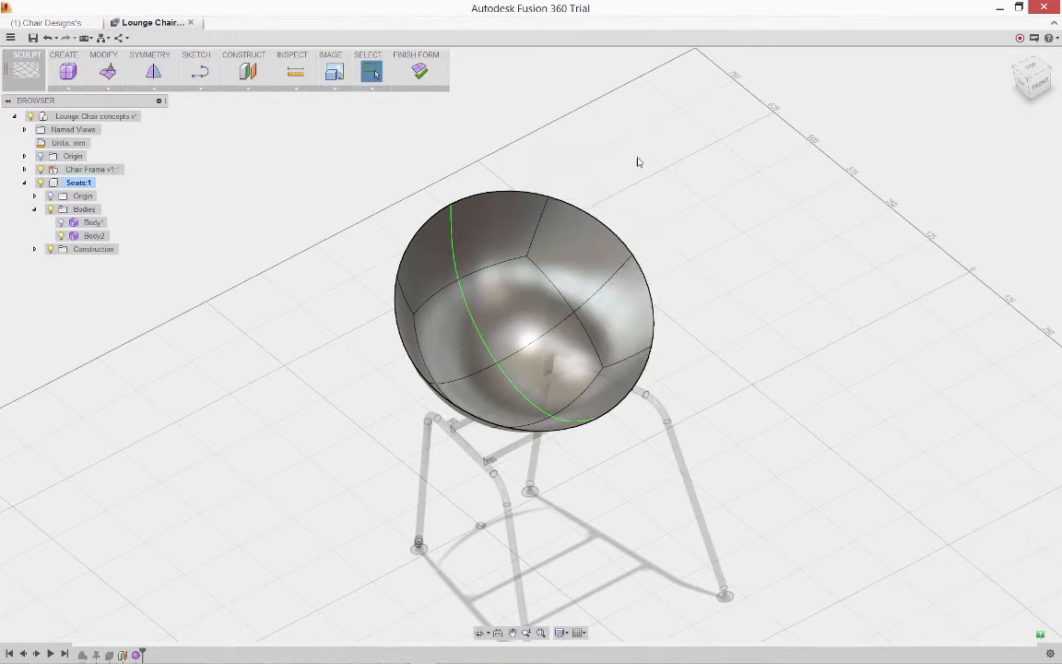
click(485, 198)
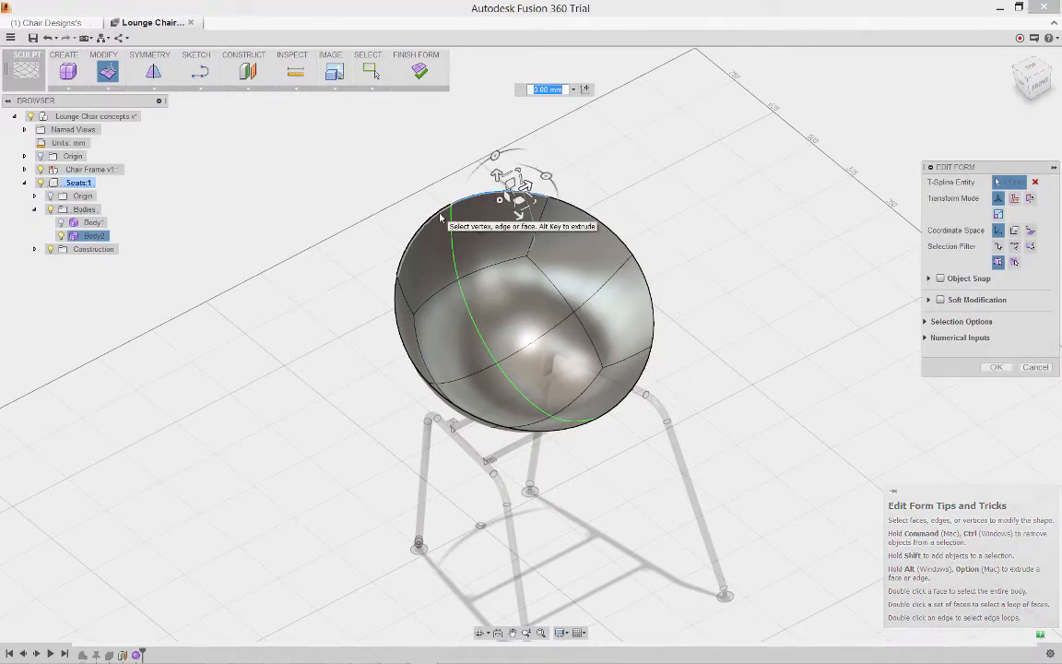
drag(507, 194, 479, 167)
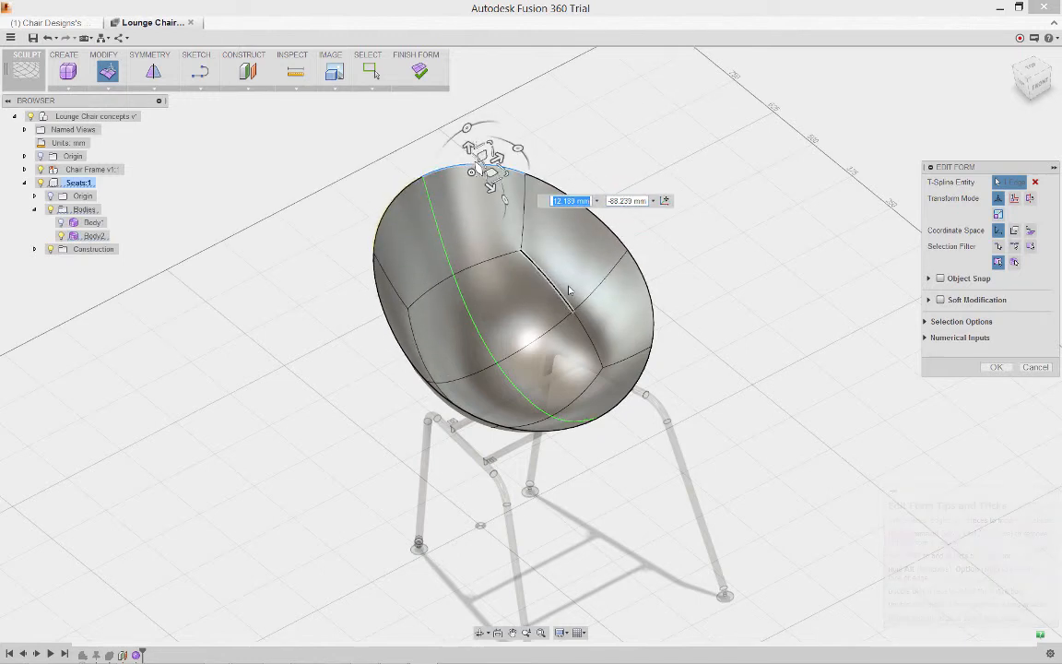
Step: Pull the bowl's front rim edge outward and down by about 165 mm and 74 mm to form the seat front
shift+middle_drag(478, 168, 764, 388)
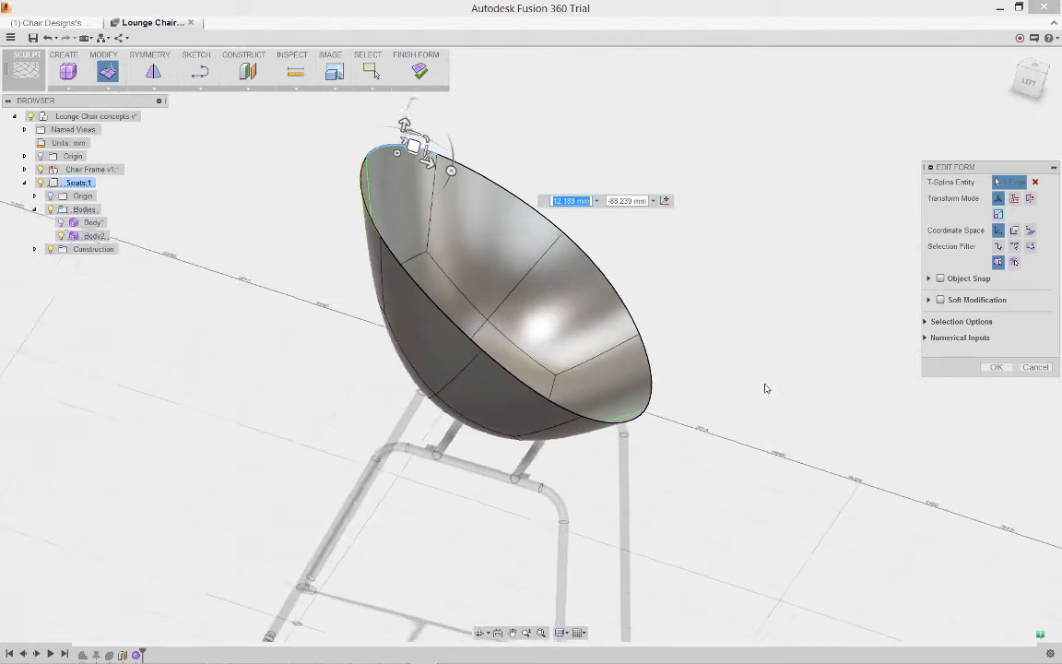
click(647, 365)
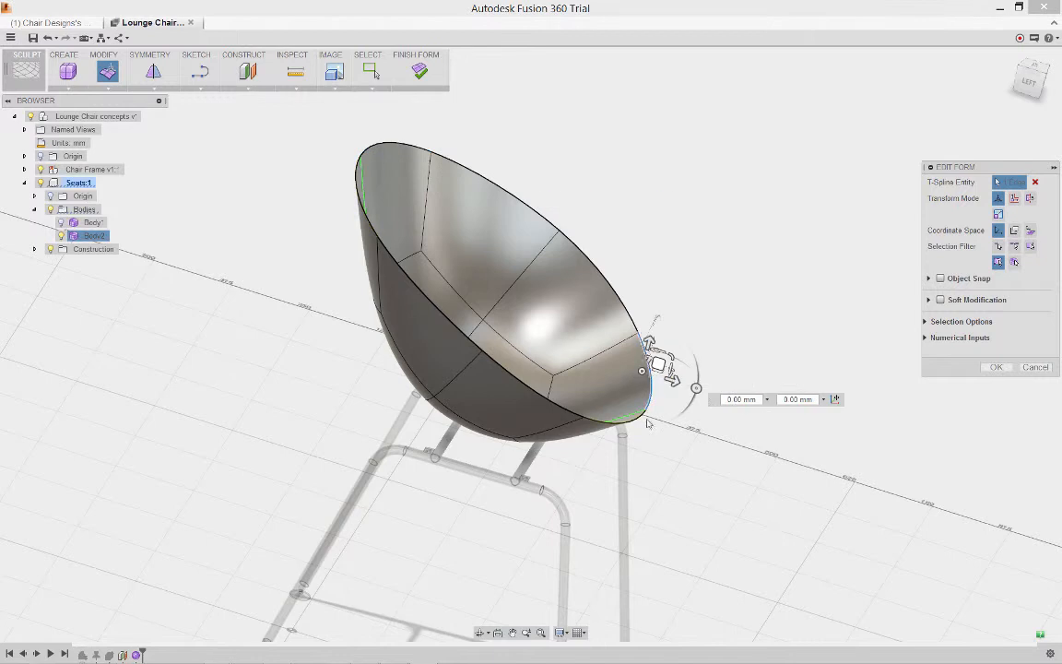
drag(659, 366, 679, 474)
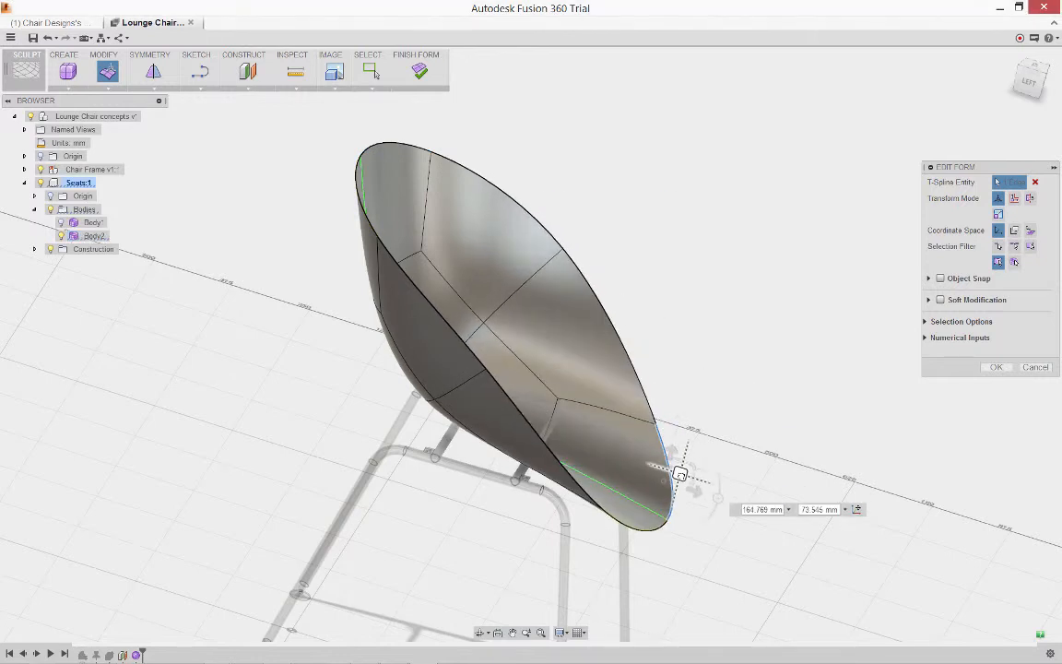
Step: Reshape the side rim edge downward to open up the sides between the backrest and seat front
shift+middle_drag(711, 424, 634, 340)
click(634, 341)
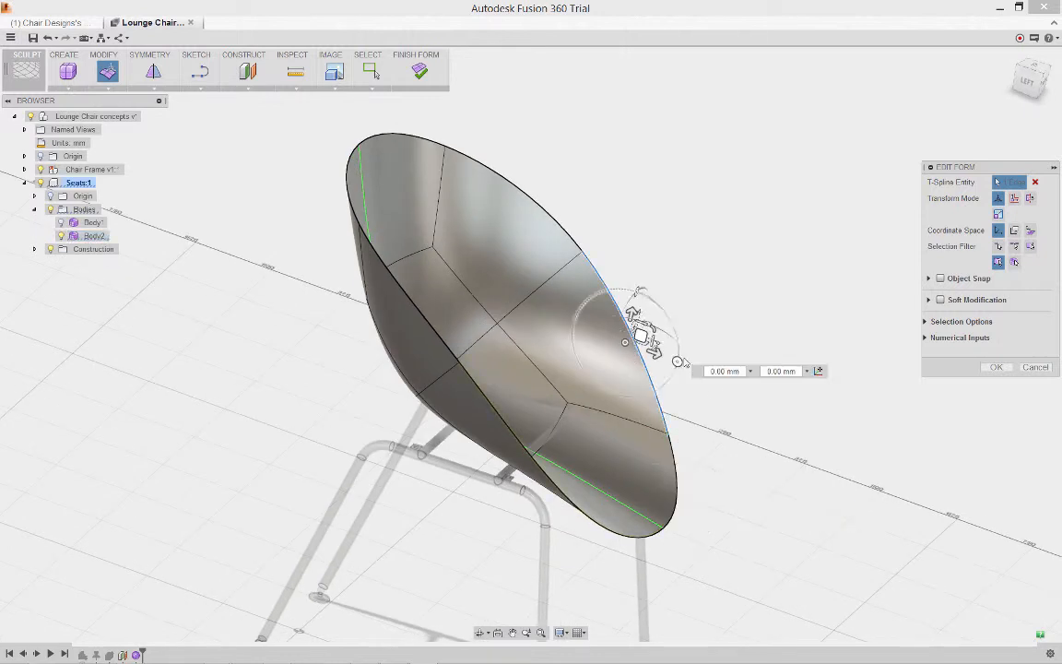
drag(677, 362, 619, 379)
right_click(619, 380)
click(675, 291)
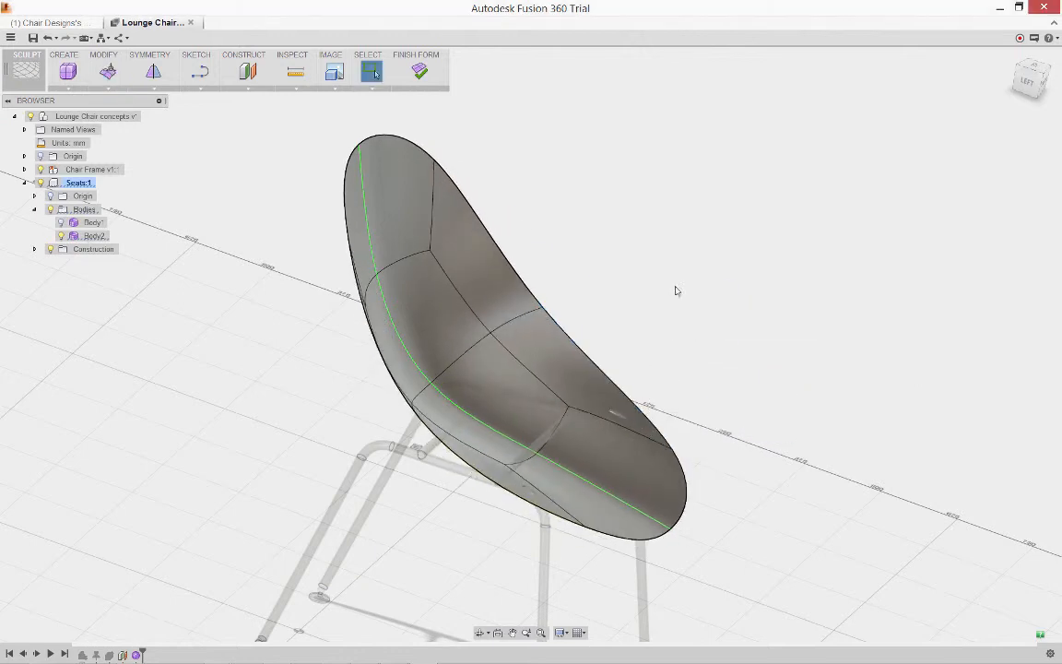
Step: Insert an edge at location 0.50 behind the front rim edge and reposition it by about 43 mm and -4 mm
click(108, 88)
click(129, 120)
click(681, 494)
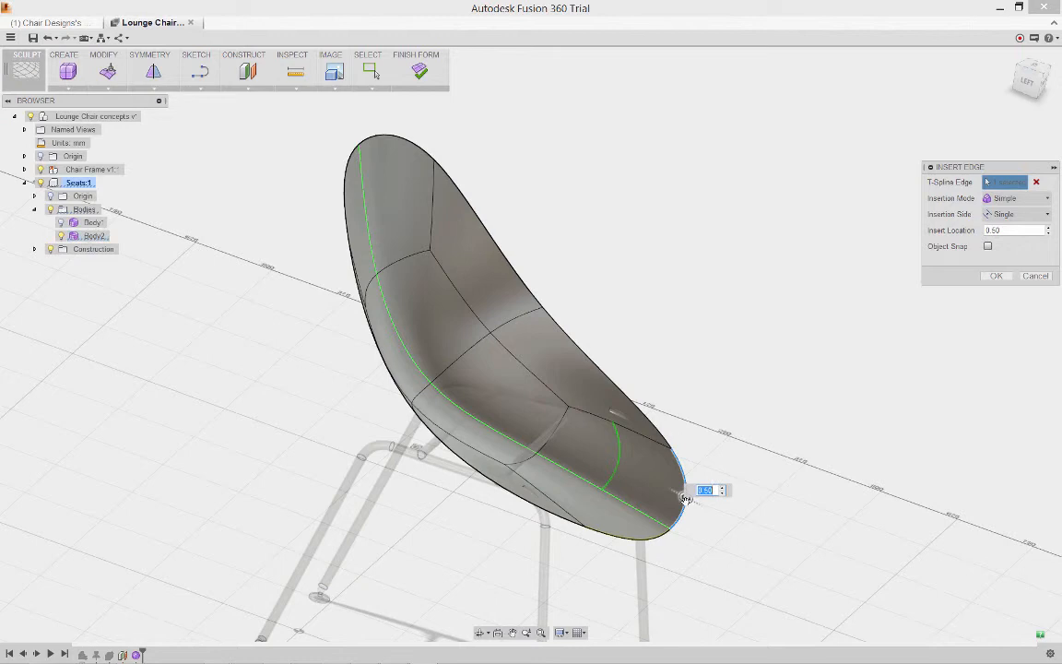
right_click(687, 498)
click(631, 470)
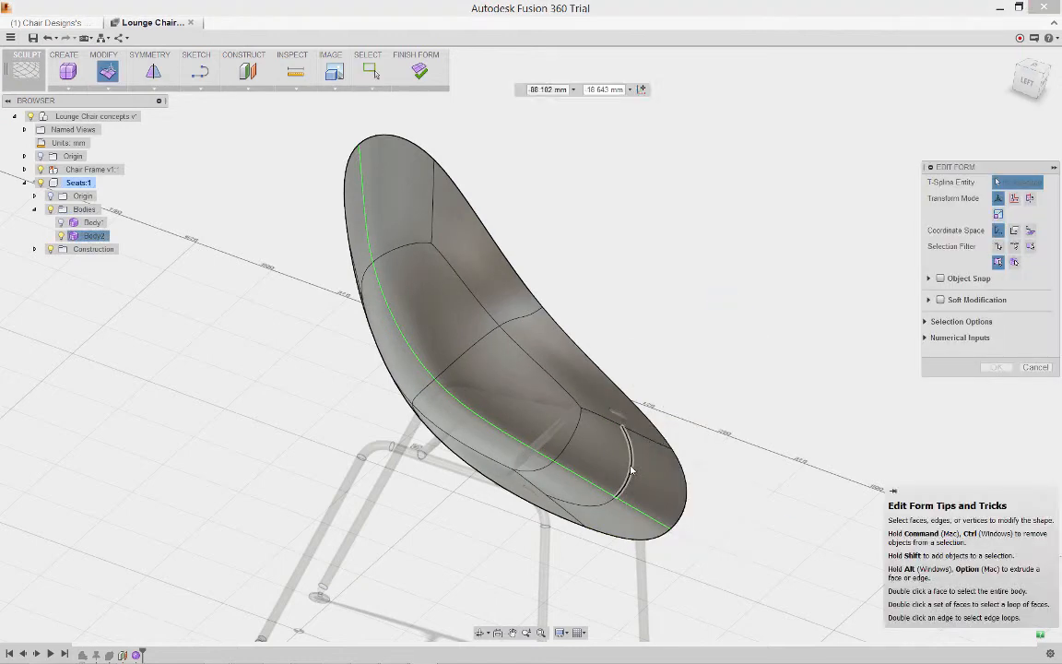
click(631, 470)
Step: Scale the two inner seat faces beside the symmetry line to about 0.78 and shift them about -23 mm in both directions
shift+middle_drag(631, 443, 481, 355)
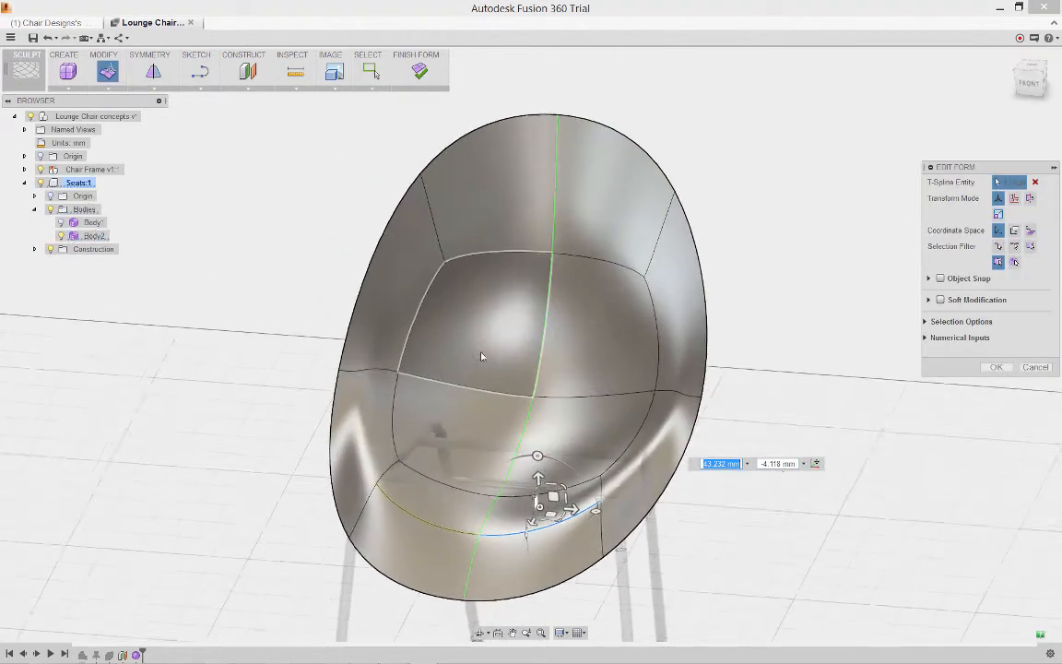
click(482, 339)
shift+click(452, 433)
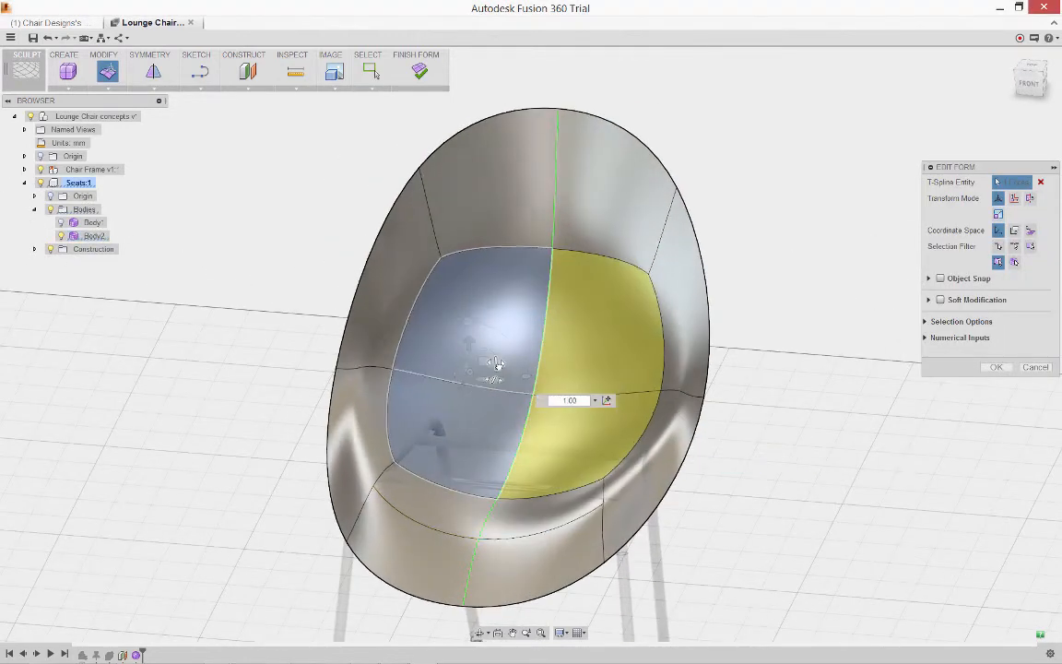
mouse_move(496, 363)
shift+middle_down()
mouse_move(285, 368)
mouse_move(496, 351)
shift+middle_up()
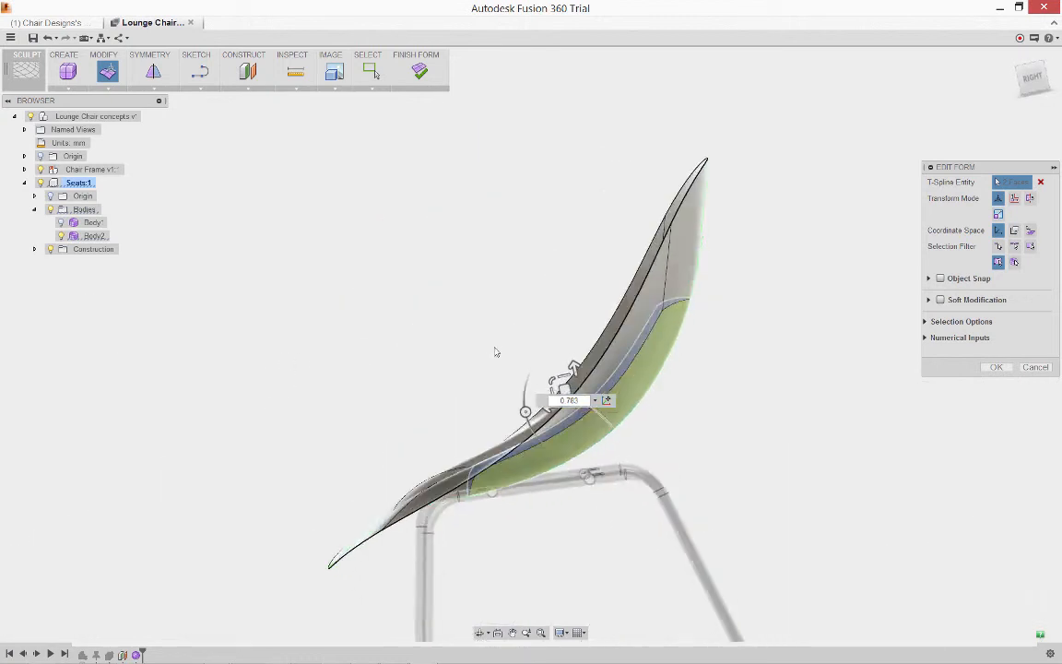
mouse_move(565, 388)
mouse_down()
mouse_move(553, 394)
mouse_move(565, 400)
mouse_up()
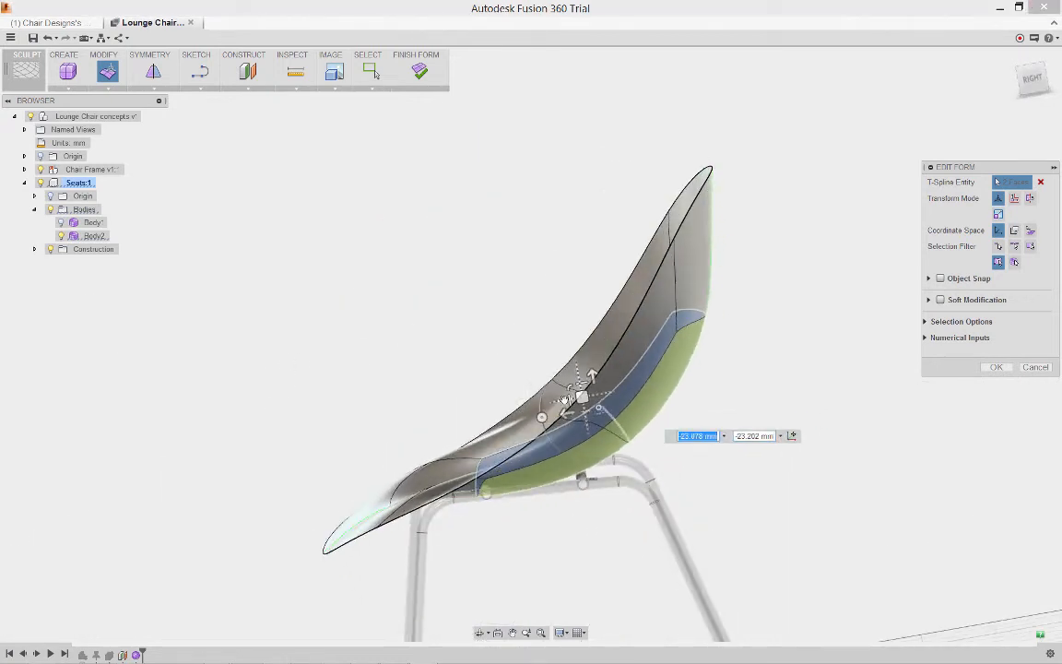
Step: Shift the front inner seat face about 12 mm and pull the front rim edge back about 66 mm
shift+middle_drag(563, 398, 538, 427)
drag(539, 427, 489, 398)
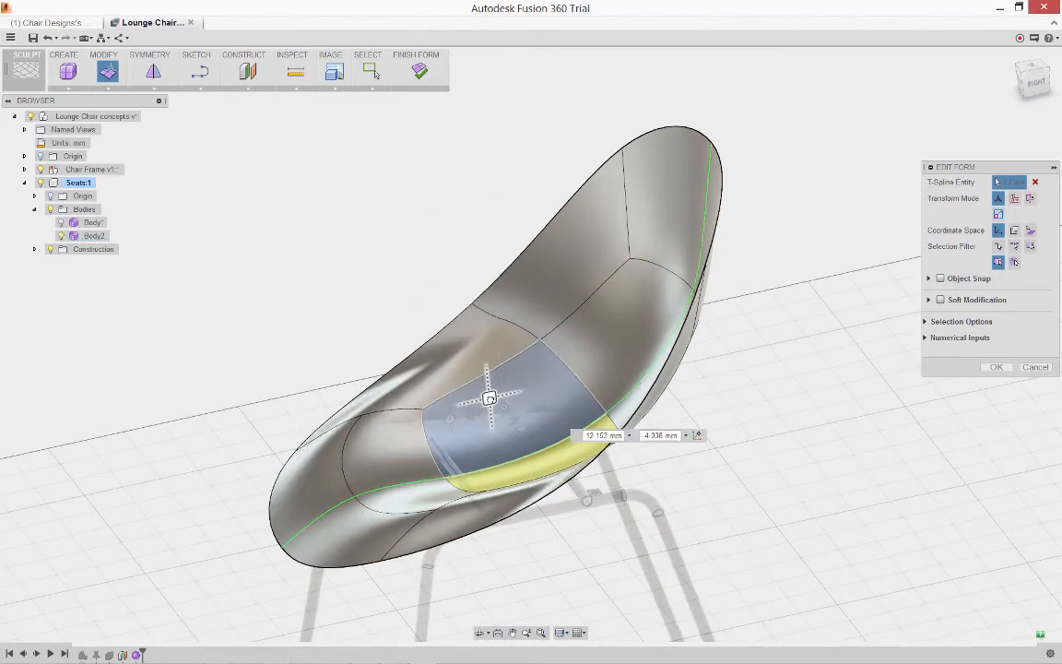
click(237, 501)
drag(237, 501, 325, 470)
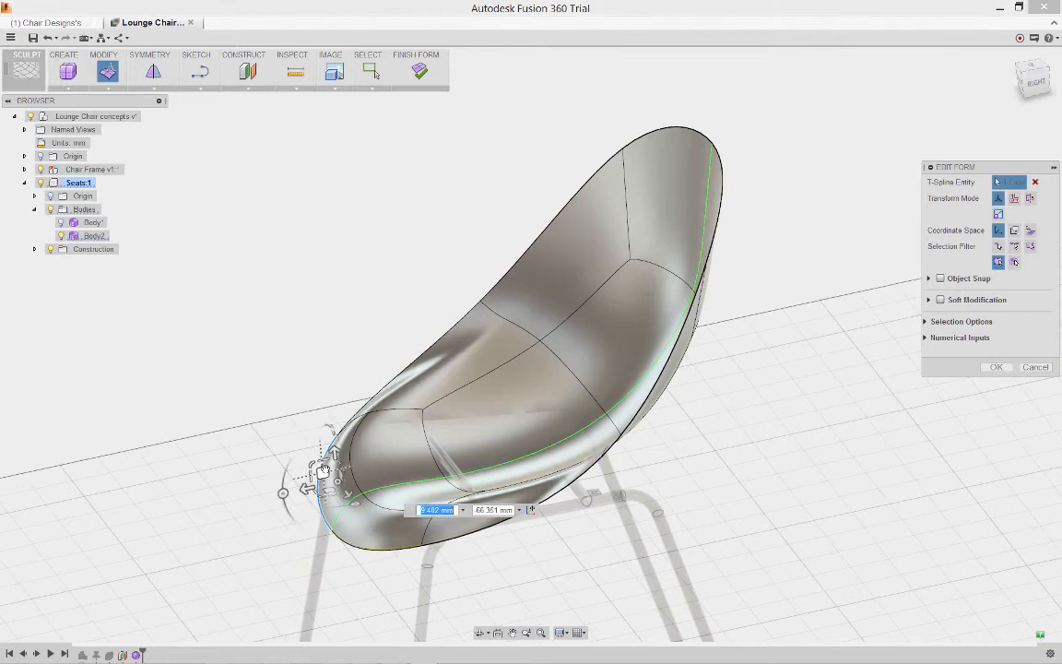
click(247, 374)
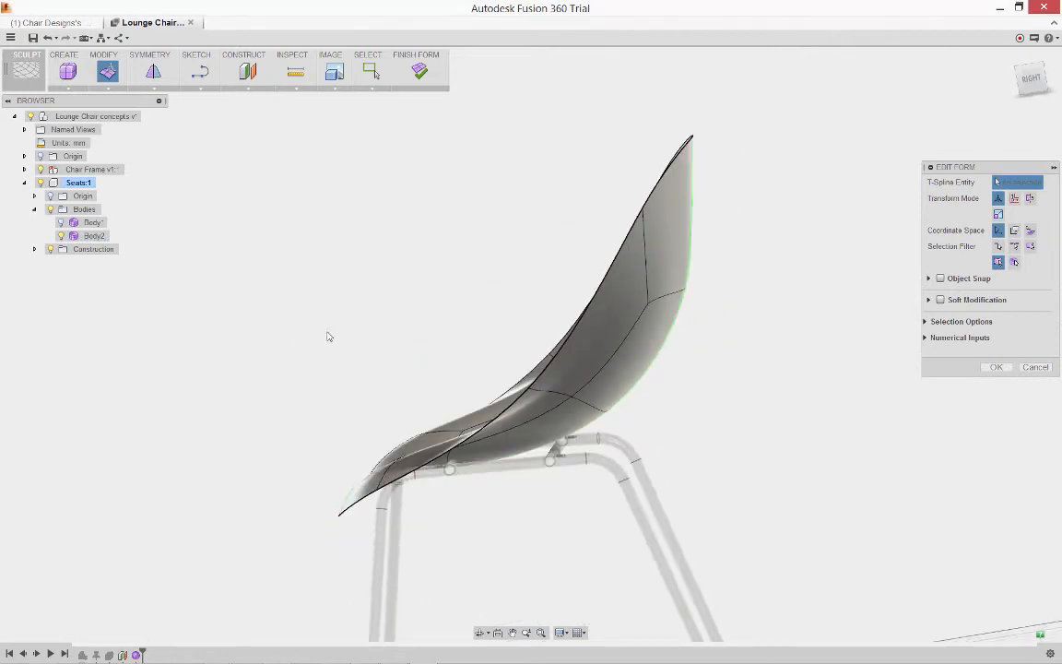
Step: Move the whole seat body about 10 mm in Y and -4.4 mm in Z to fit the frame
key(m)
click(516, 419)
drag(469, 384, 467, 375)
shift+middle_drag(467, 374, 475, 371)
drag(514, 358, 511, 358)
shift+middle_drag(381, 324, 297, 255)
right_click(298, 255)
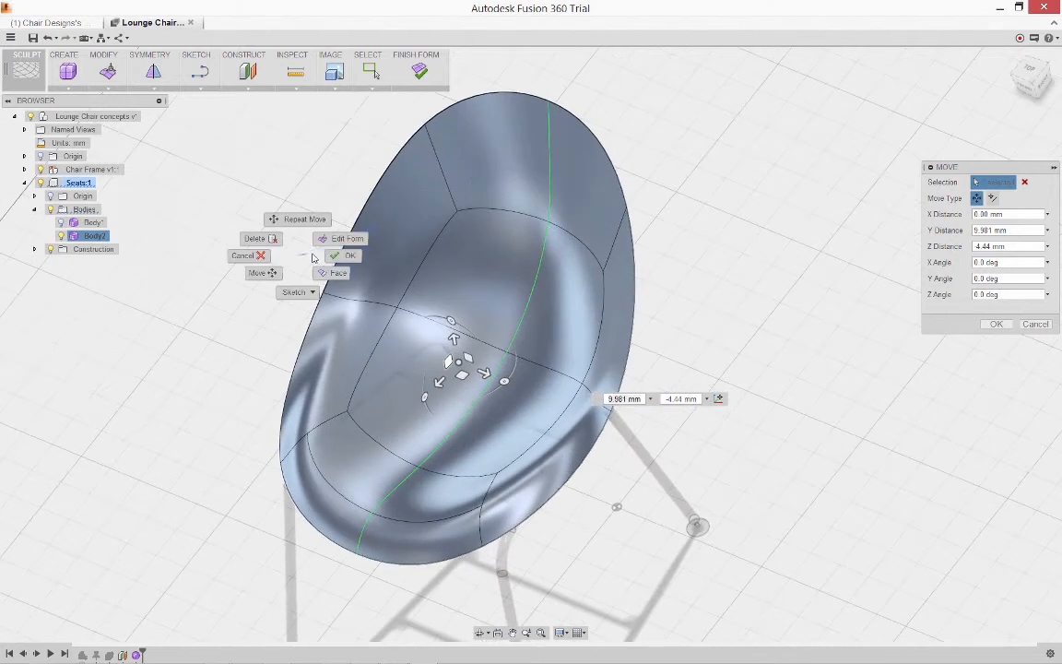
Step: Scale the shell's upper side face to about 0.79 with Edit Form
click(340, 239)
click(378, 245)
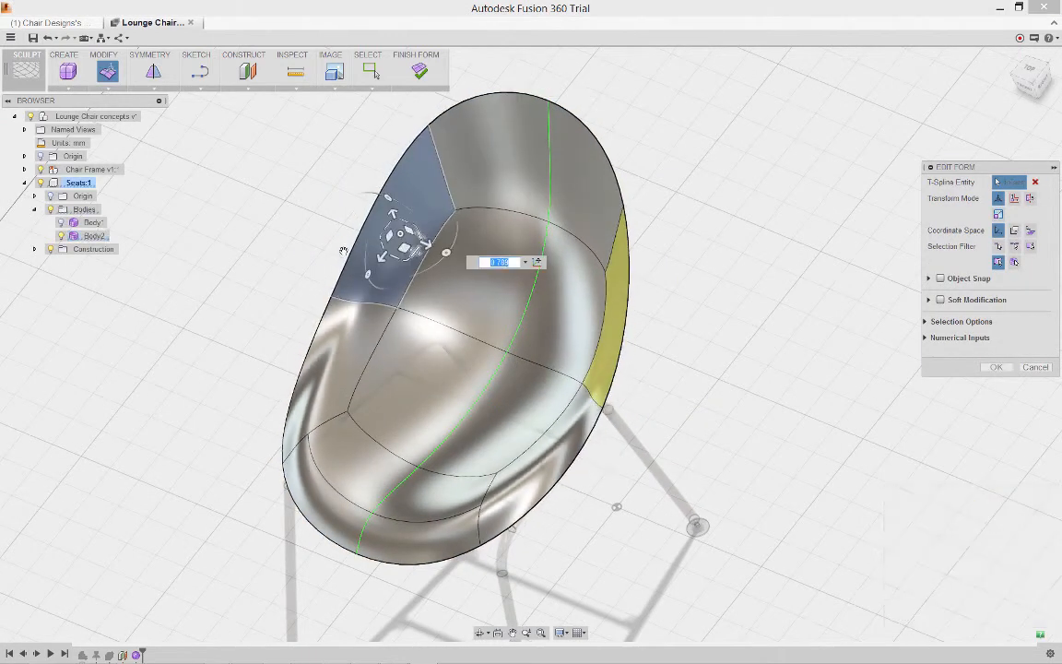
key(Escape)
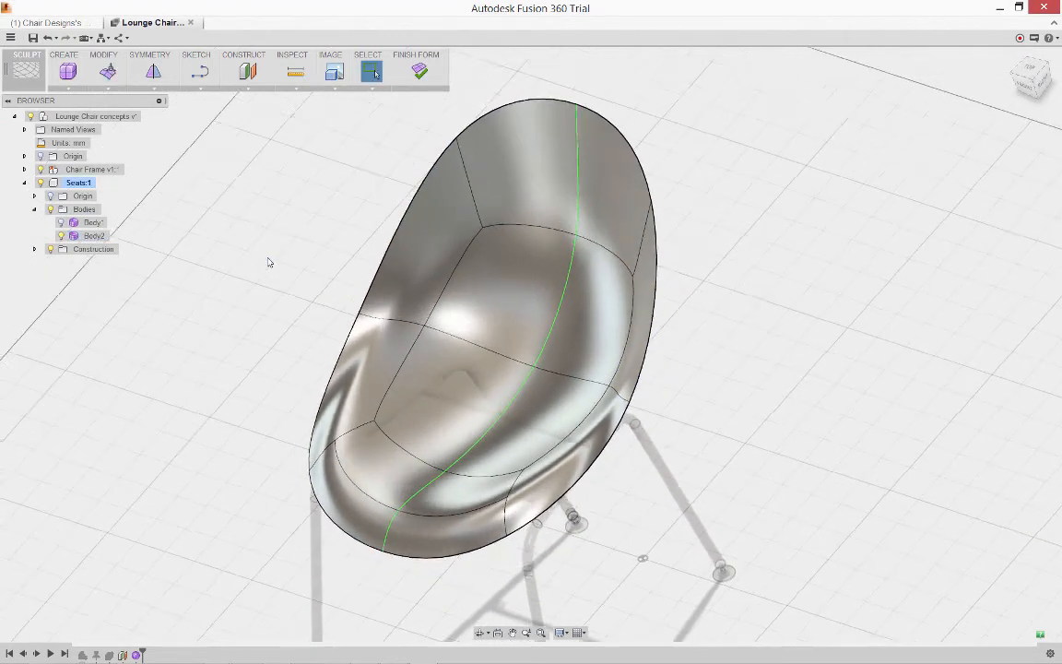
shift+middle_drag(268, 262, 265, 258)
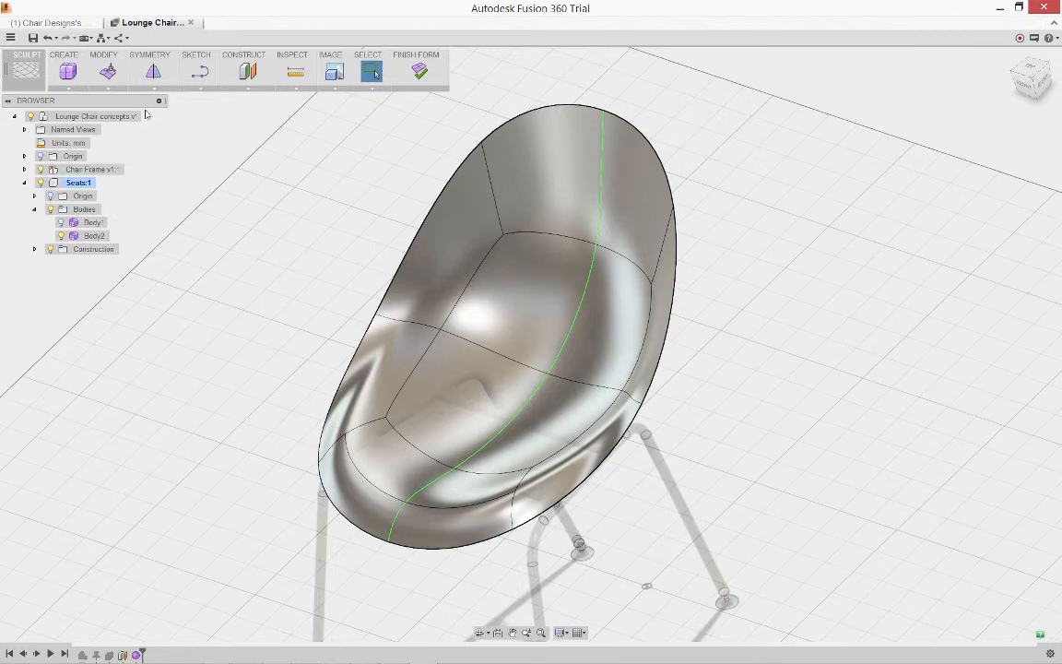
Step: Thicken the sculpted seat shell body by 5 mm in the normal direction
click(109, 89)
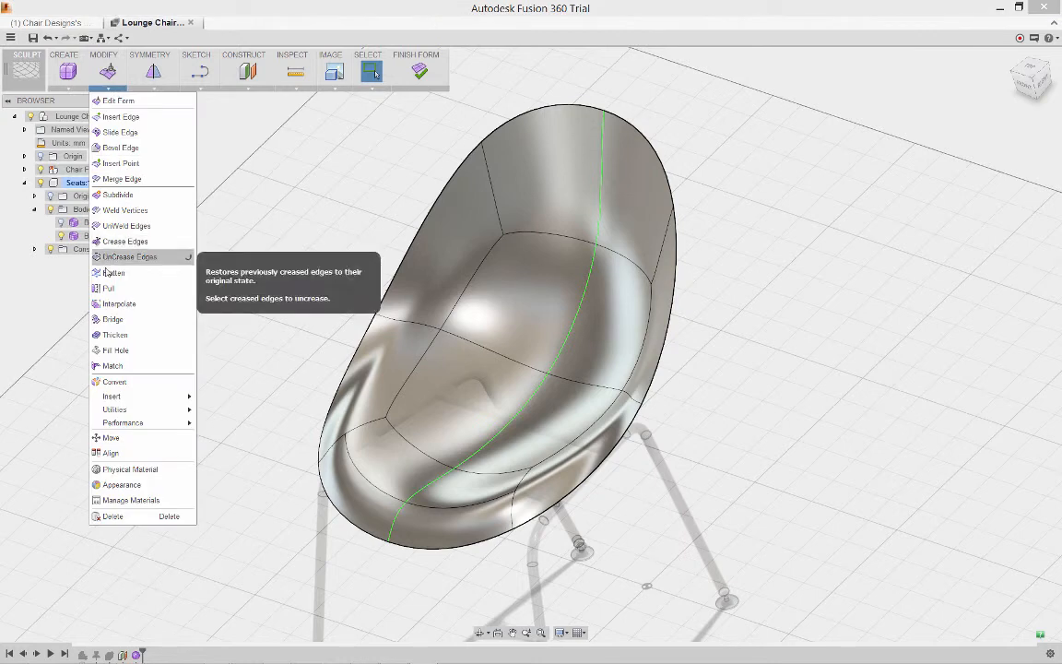
click(118, 335)
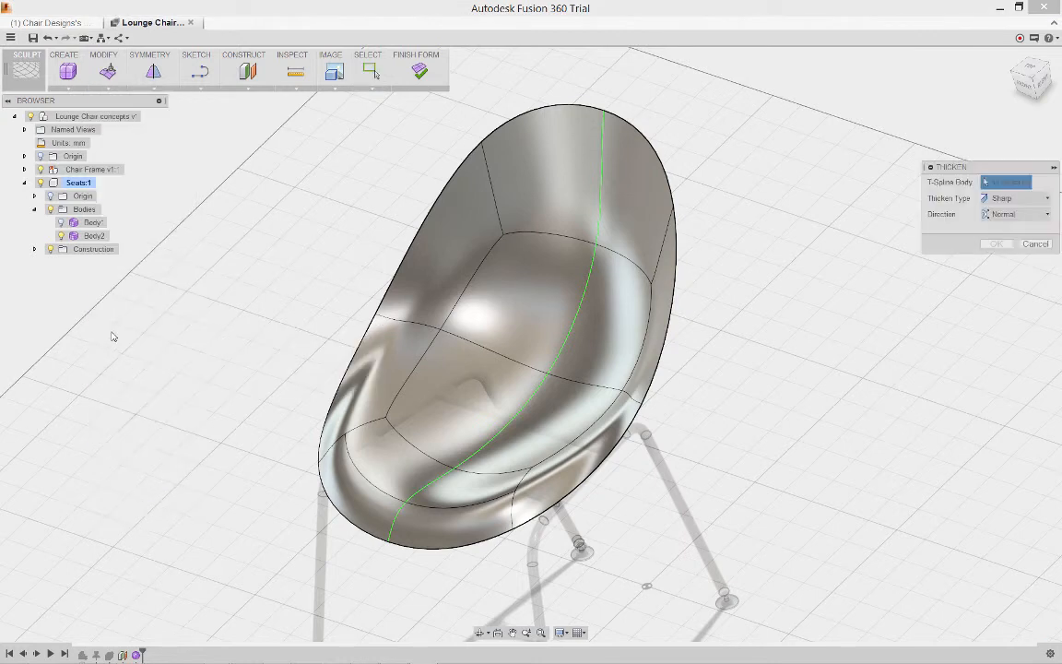
click(387, 346)
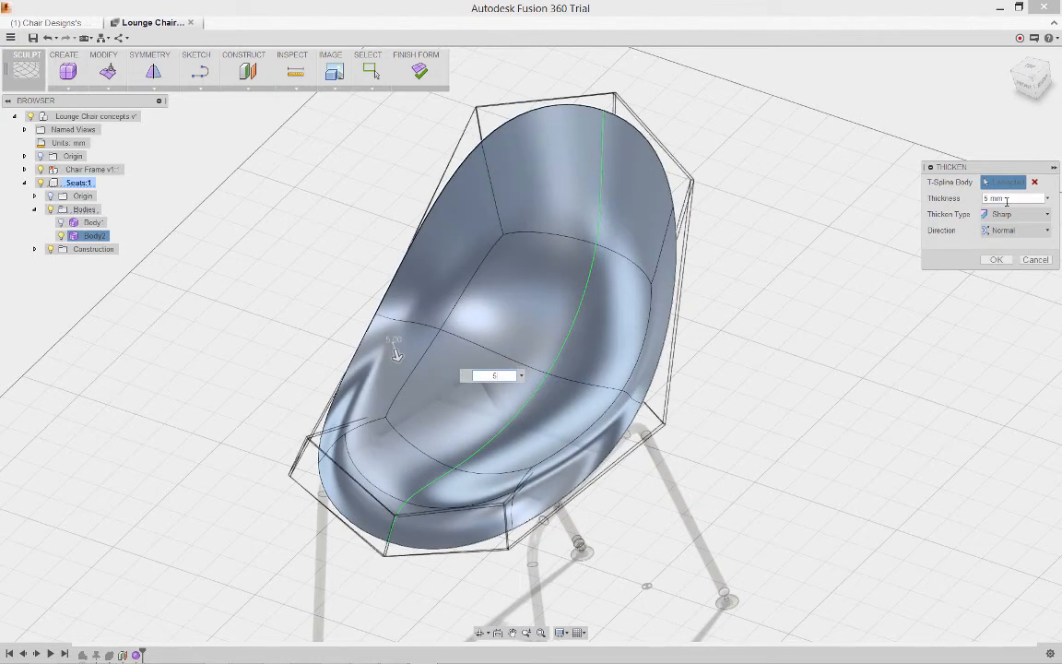
click(1003, 217)
click(996, 260)
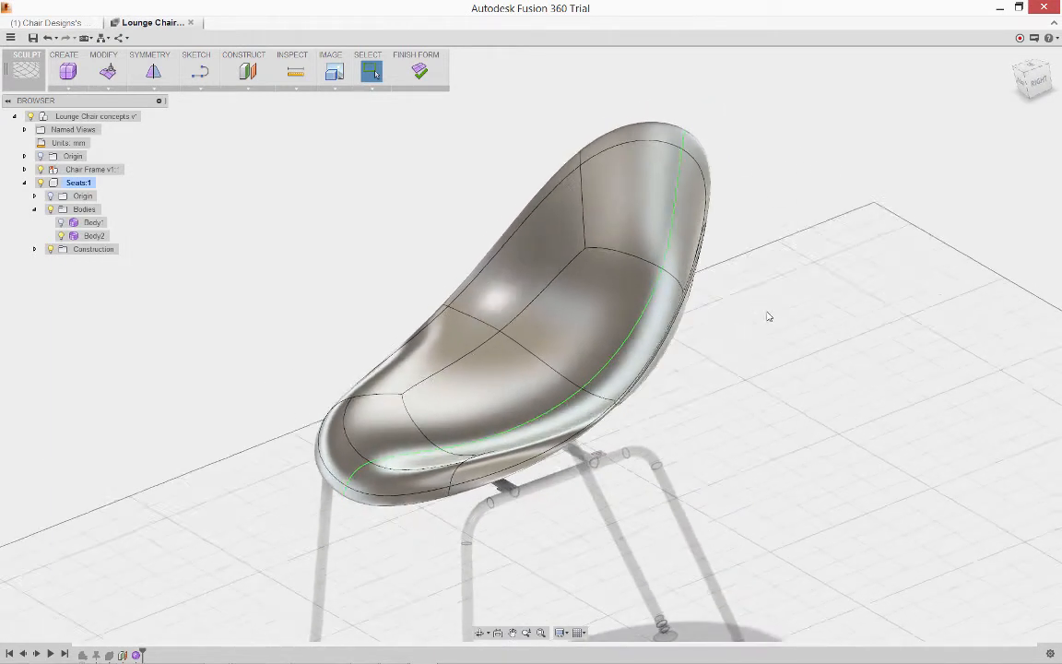
Step: Move the whole thickened seat body 10 mm in Y, raising it above the frame
right_click(756, 308)
click(735, 320)
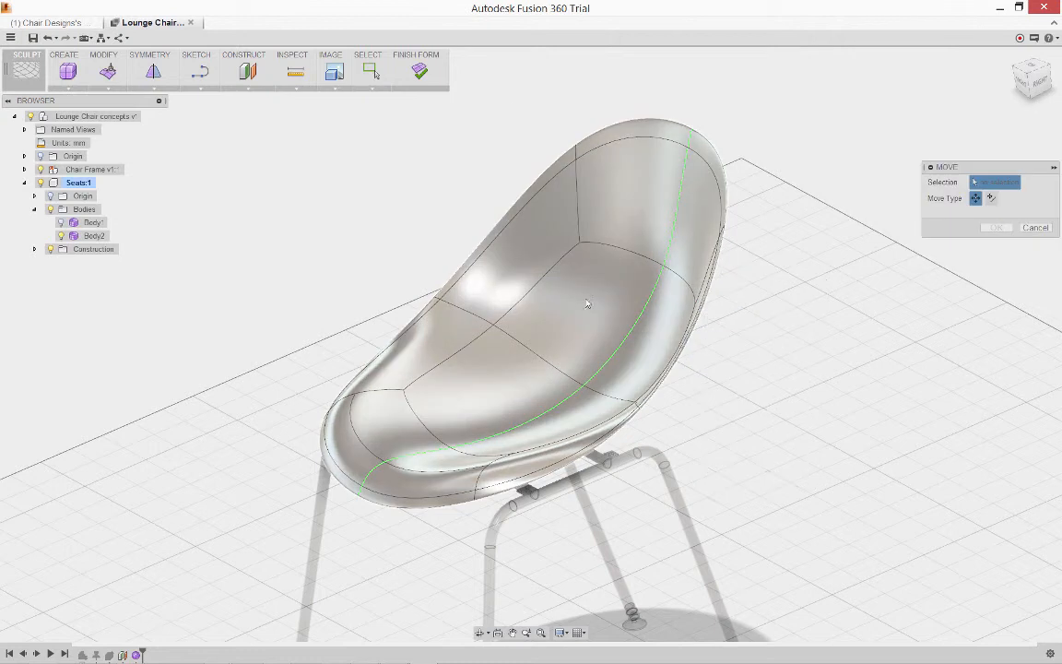
click(577, 297)
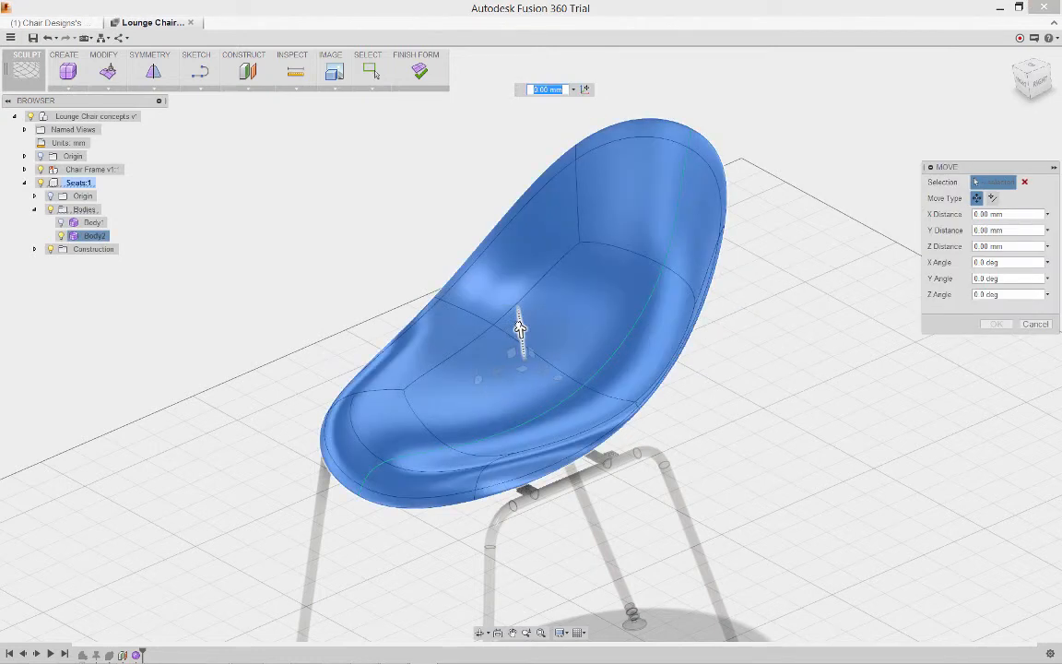
drag(520, 328, 519, 323)
right_click(728, 371)
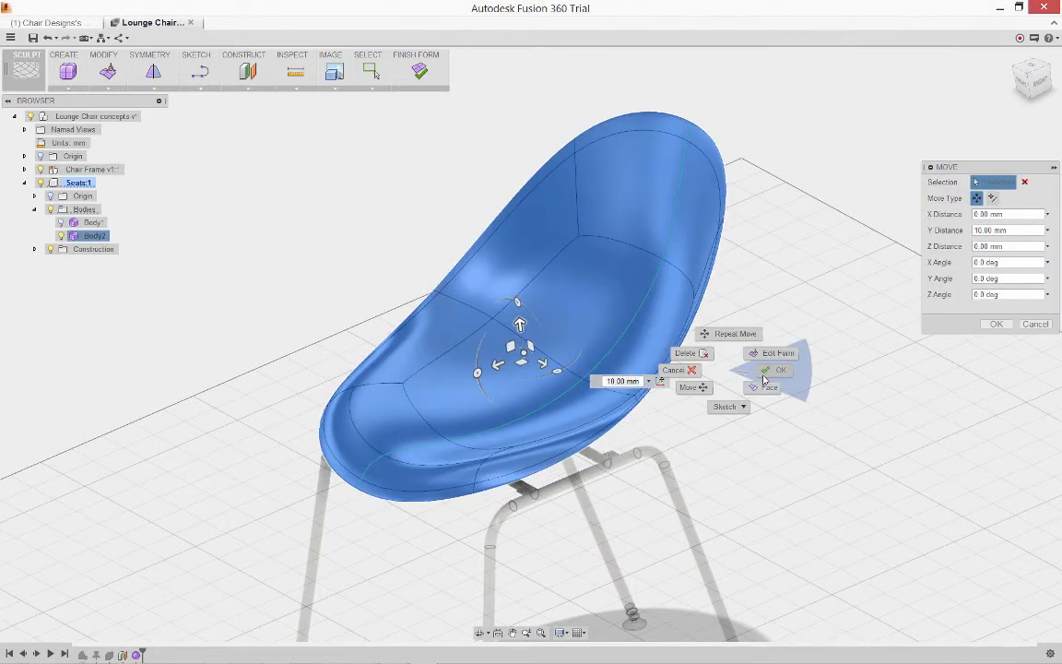
click(766, 371)
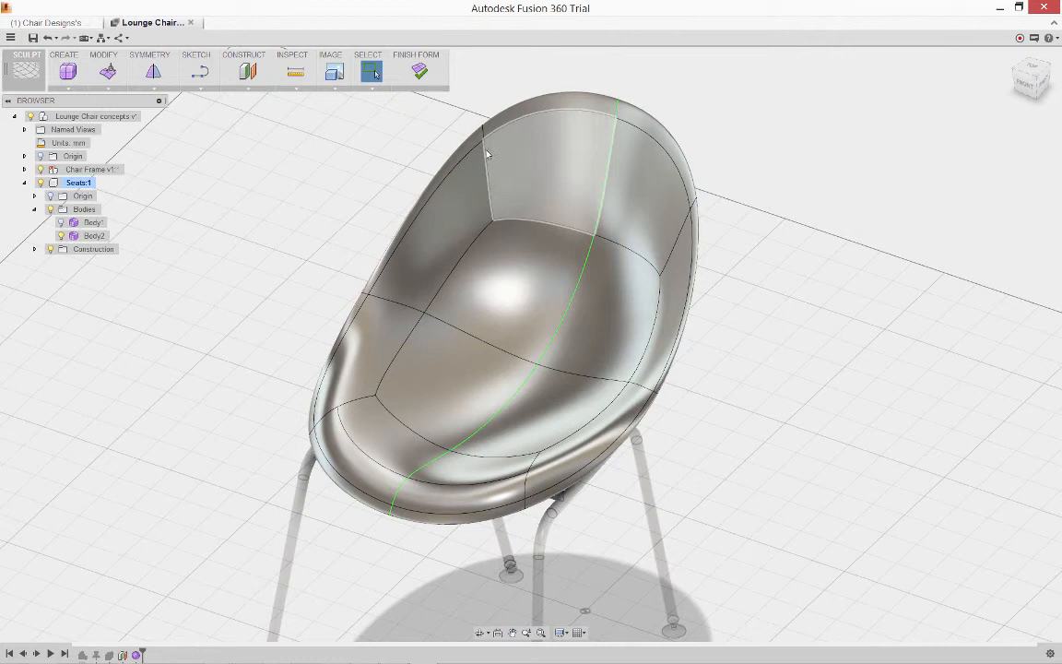
Step: Finish the form and hide the seat body so the chair frame is exposed
click(419, 71)
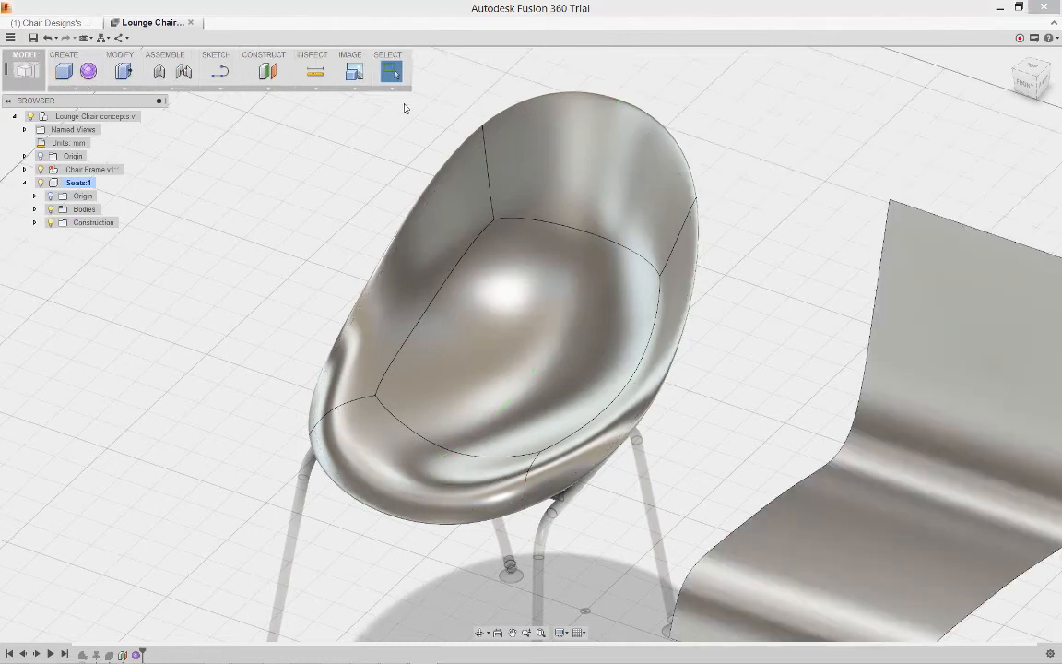
click(34, 209)
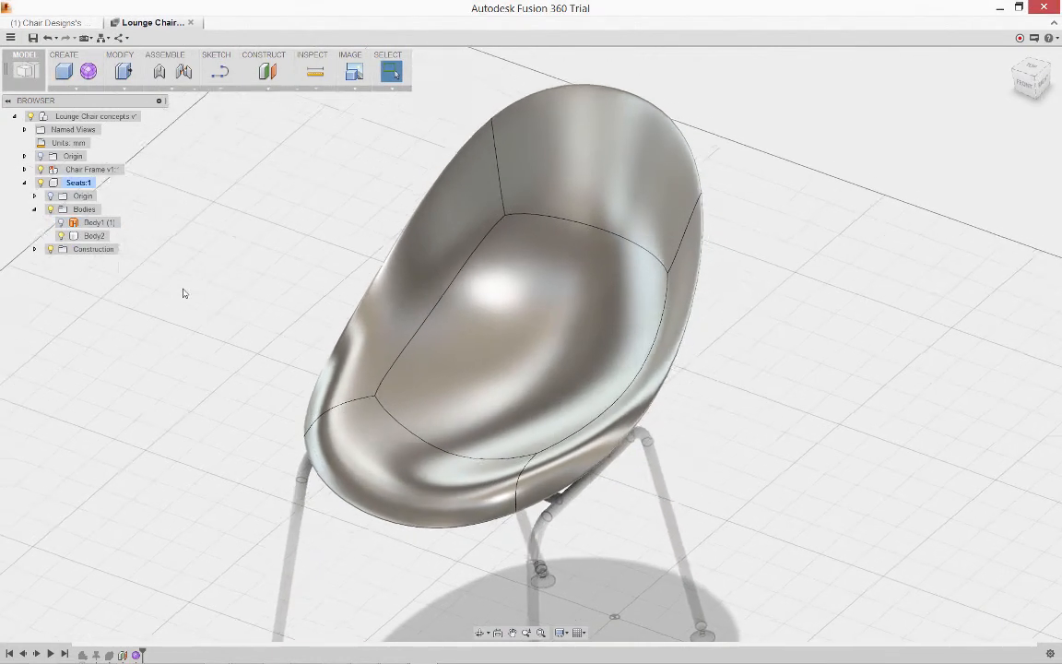
click(52, 210)
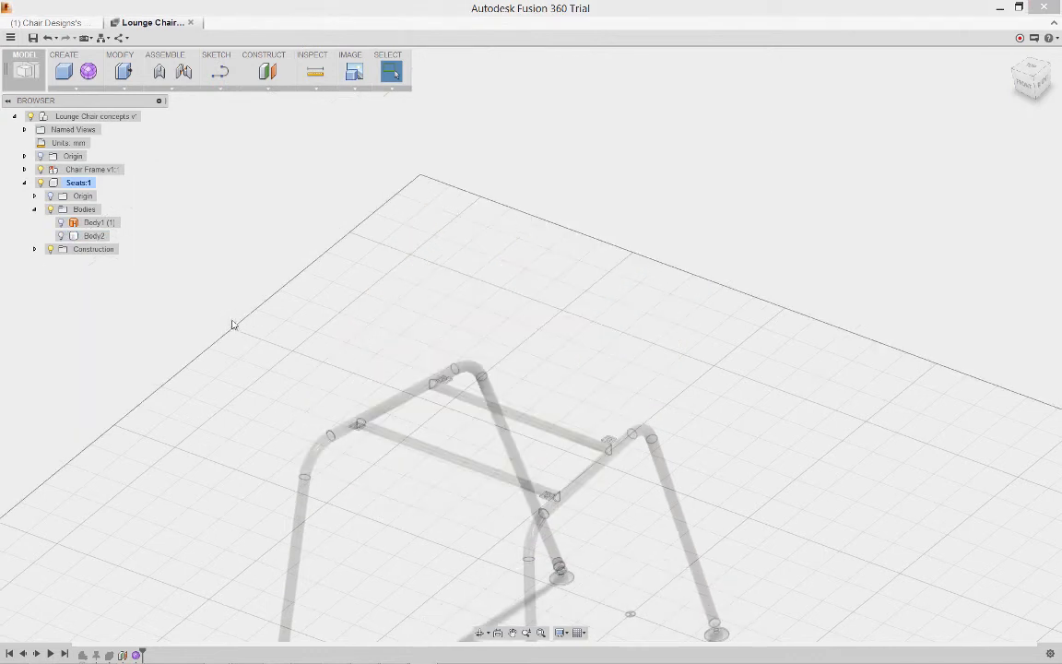
Step: Start a sketch on one of the frame's mounting plates and project the other three plate faces into it
scroll(236, 332, up, 5)
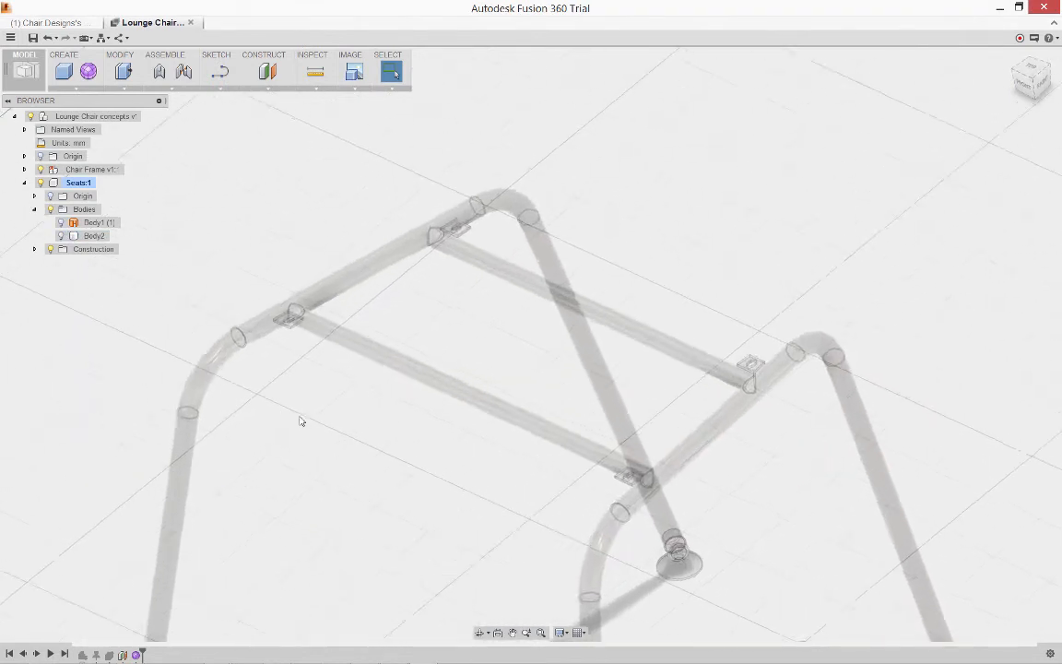
scroll(299, 421, up, 3)
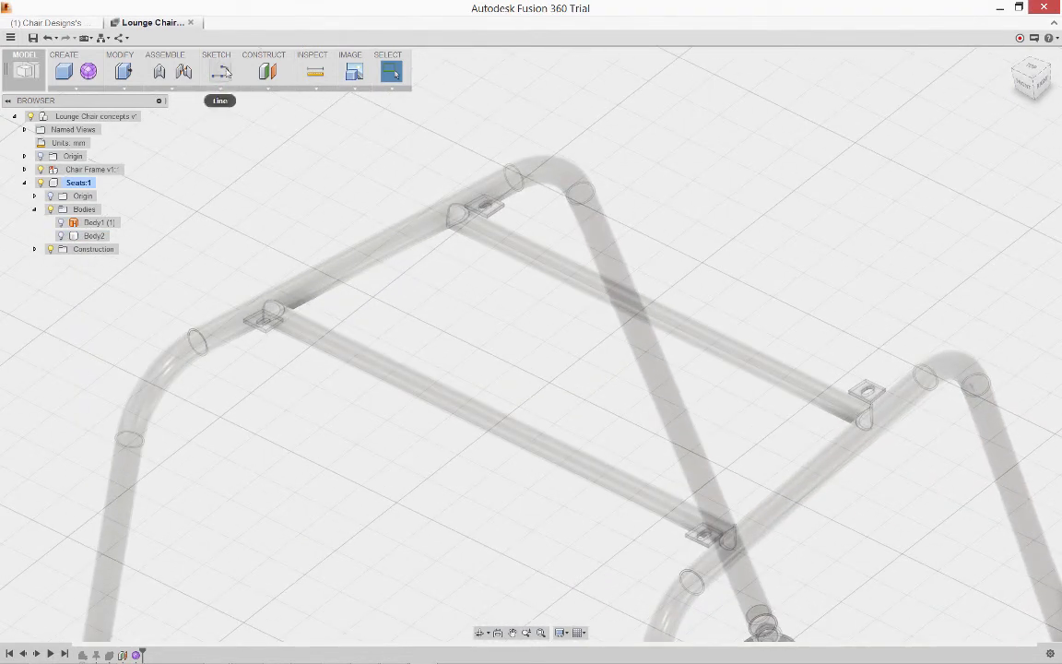
click(221, 73)
click(229, 286)
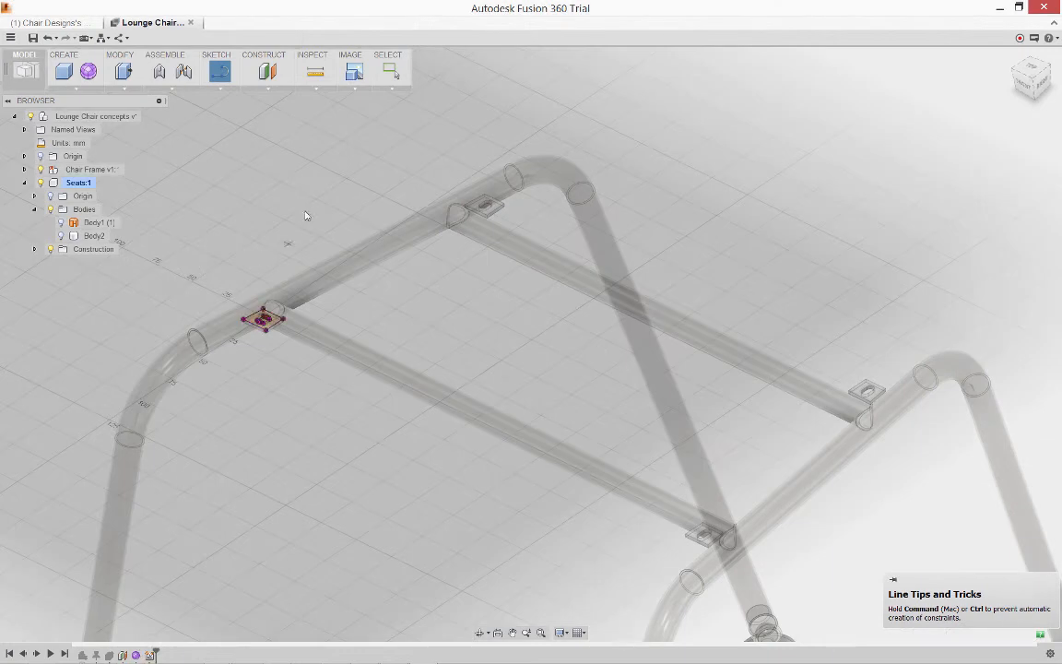
right_click(324, 161)
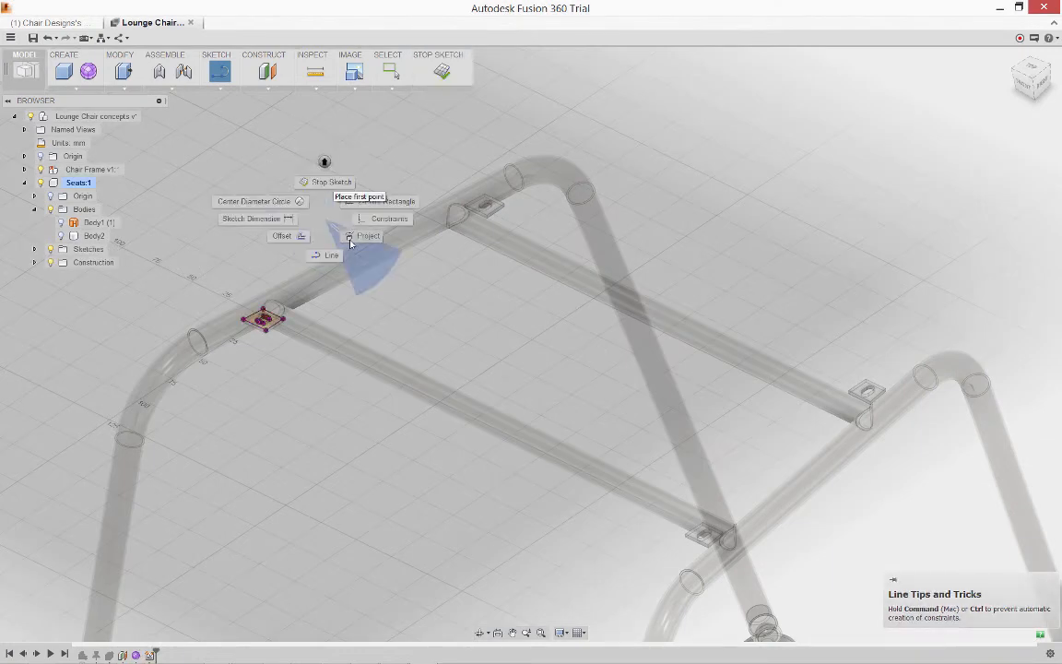
click(351, 243)
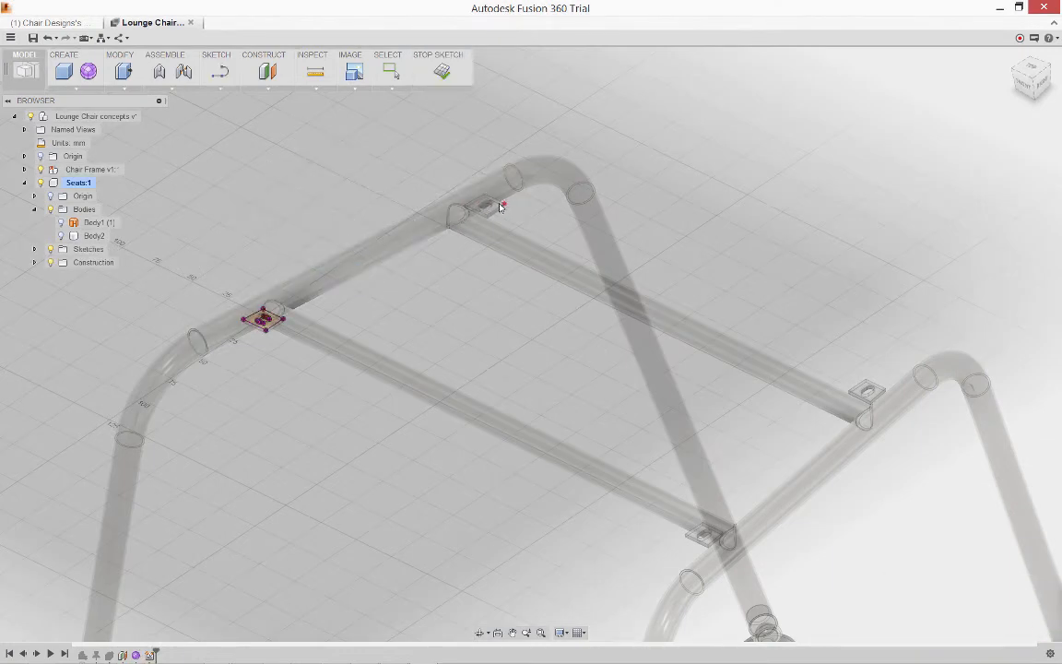
shift+middle_drag(496, 212, 511, 145)
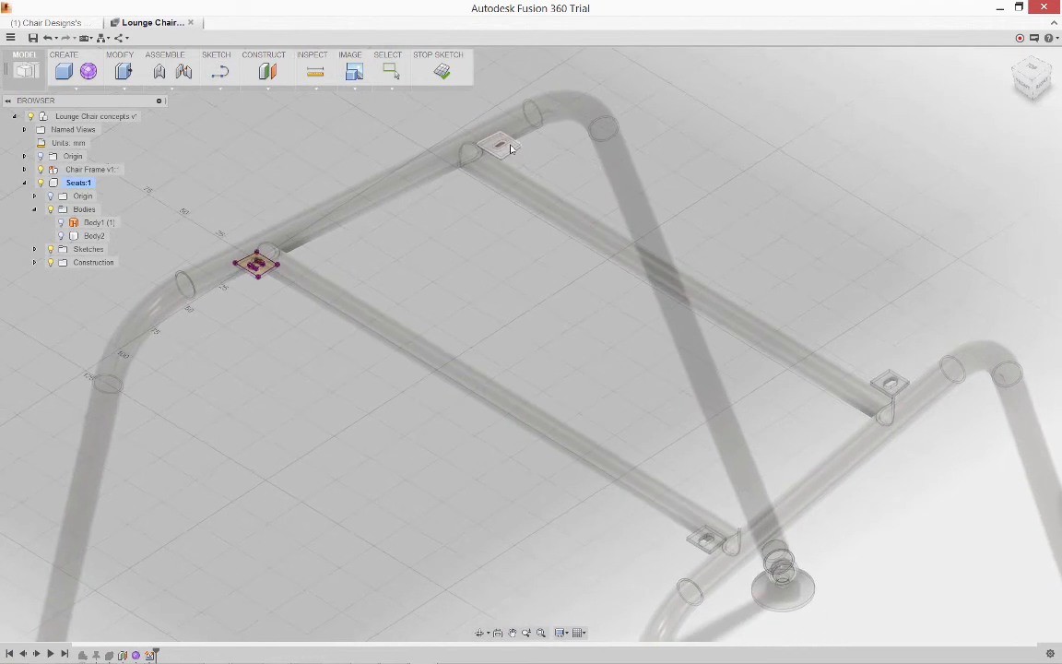
click(885, 383)
click(706, 538)
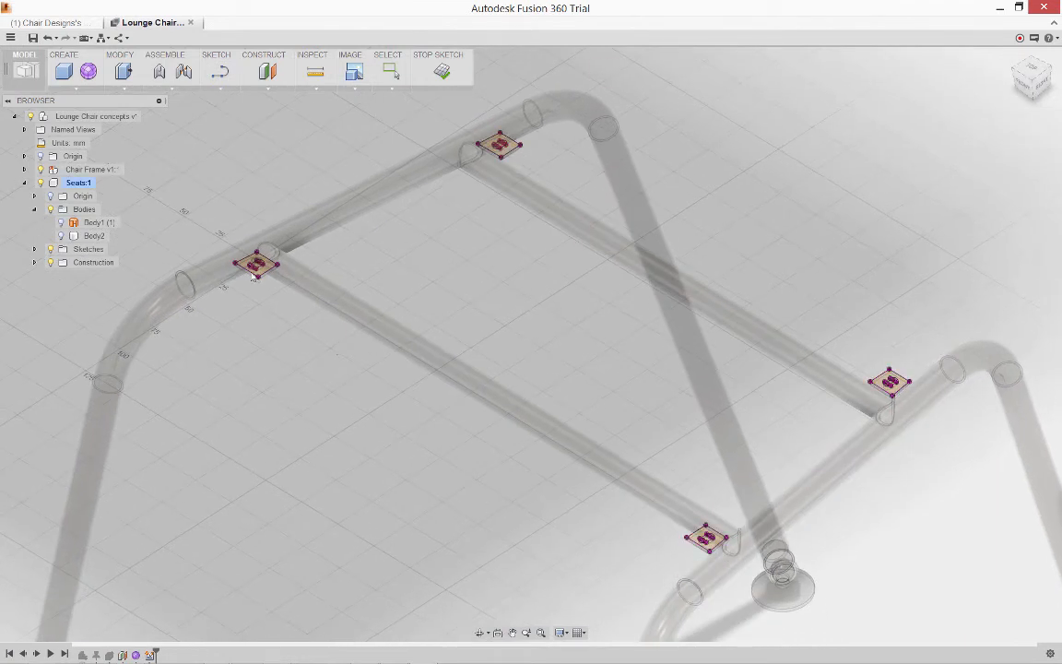
Step: Draw two parallel lines between the projected plates along each crossbar to form two closed strips, and finish the sketch
click(221, 76)
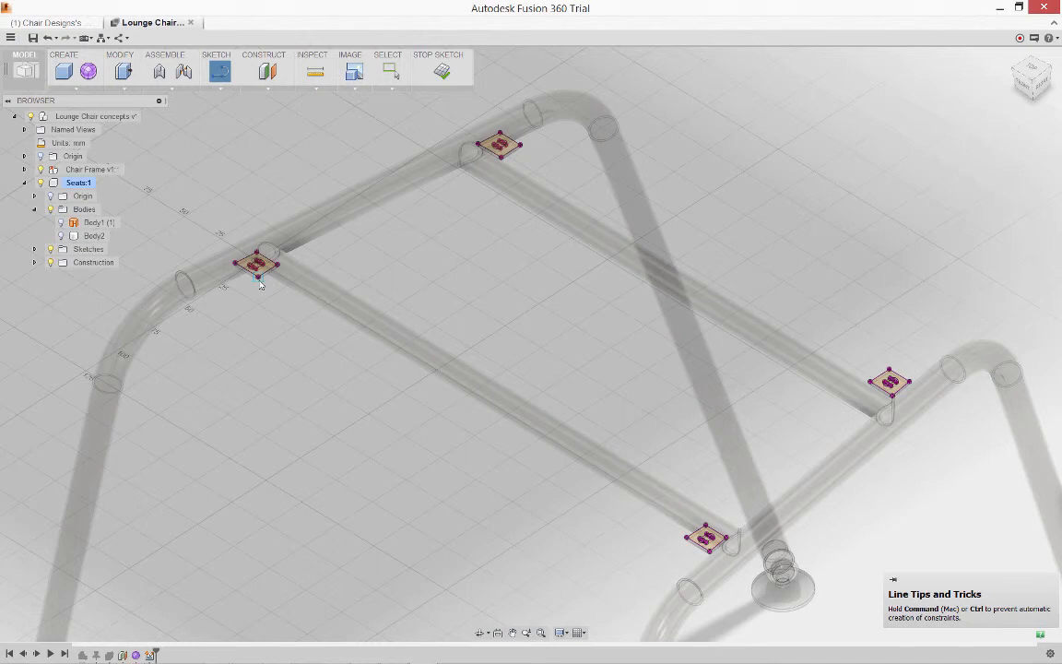
click(705, 536)
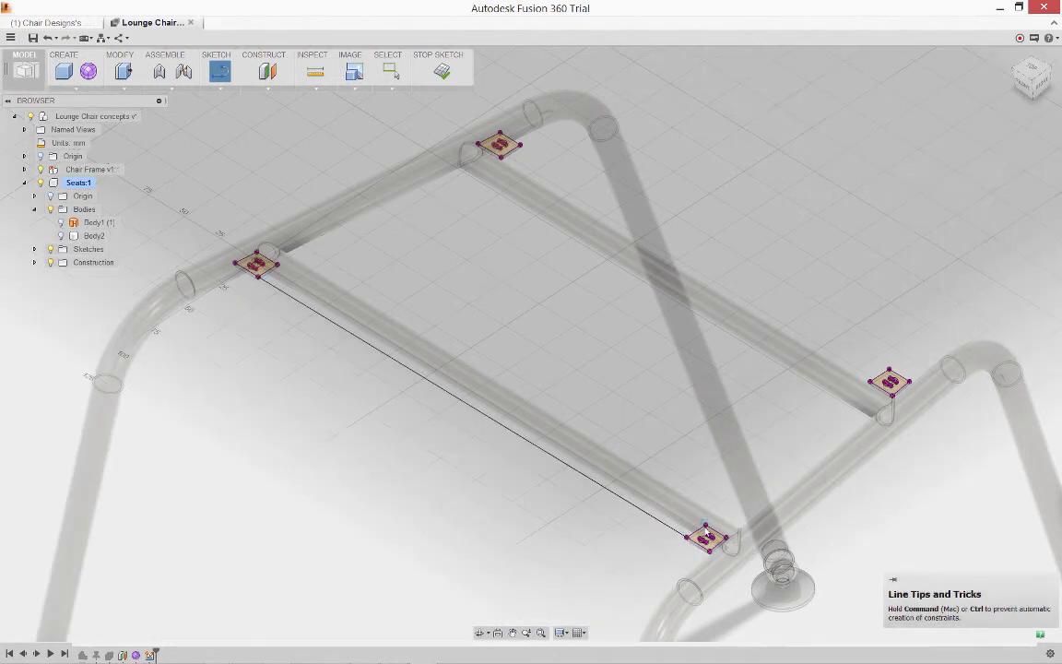
click(261, 273)
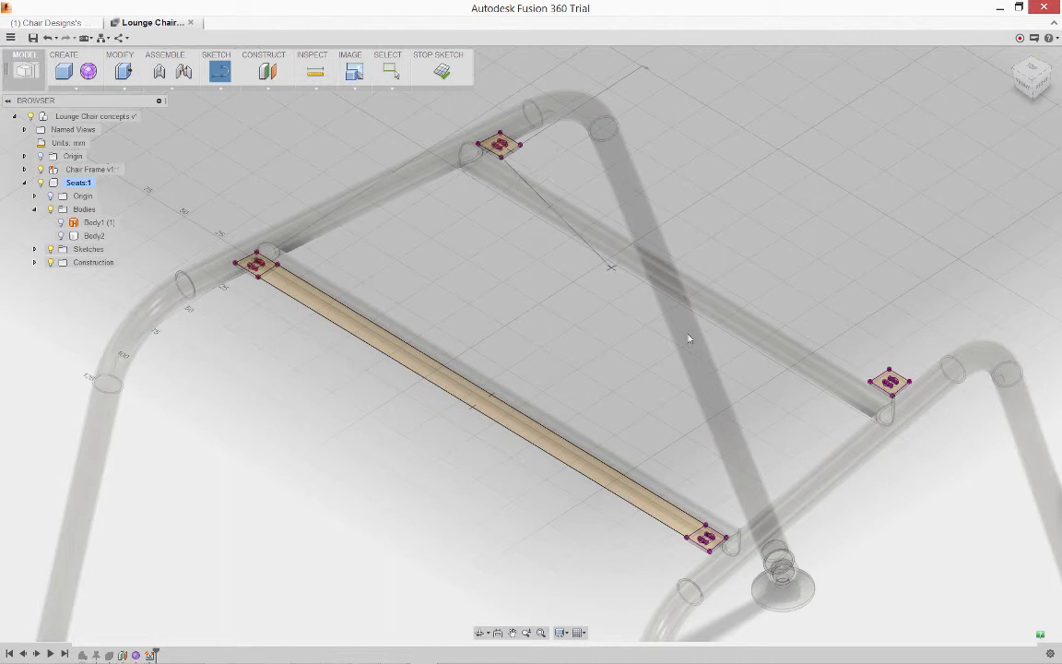
click(874, 376)
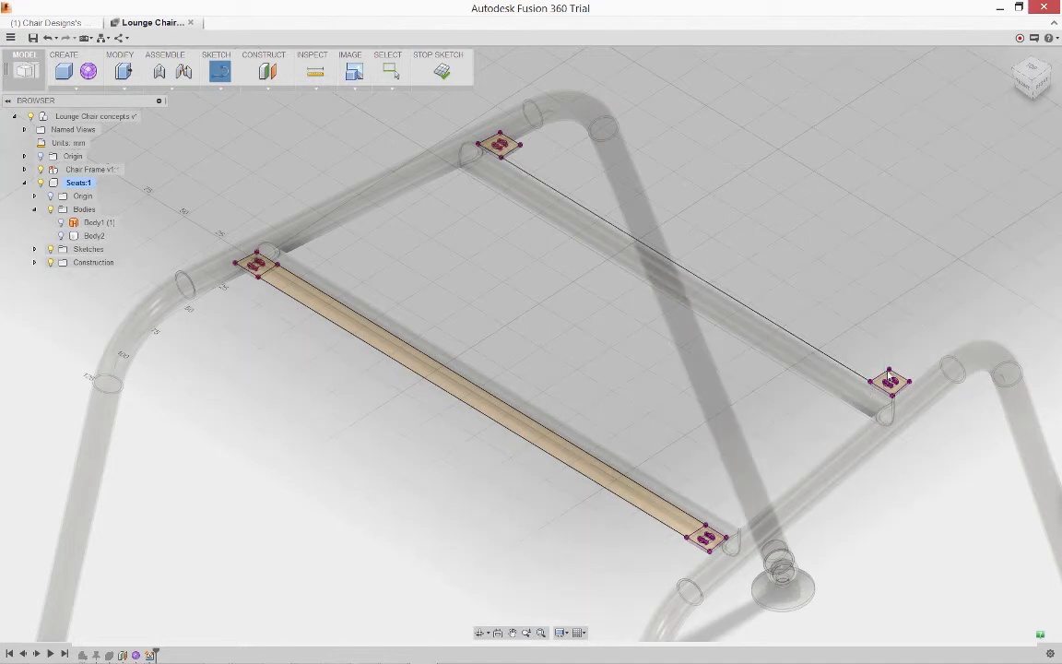
click(521, 149)
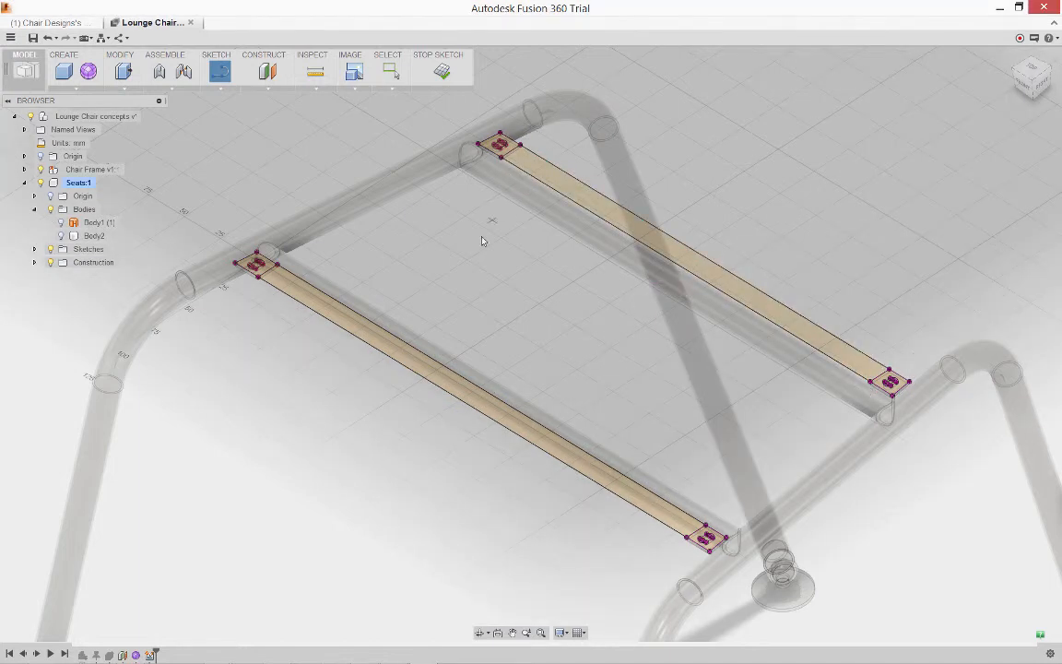
right_click(471, 285)
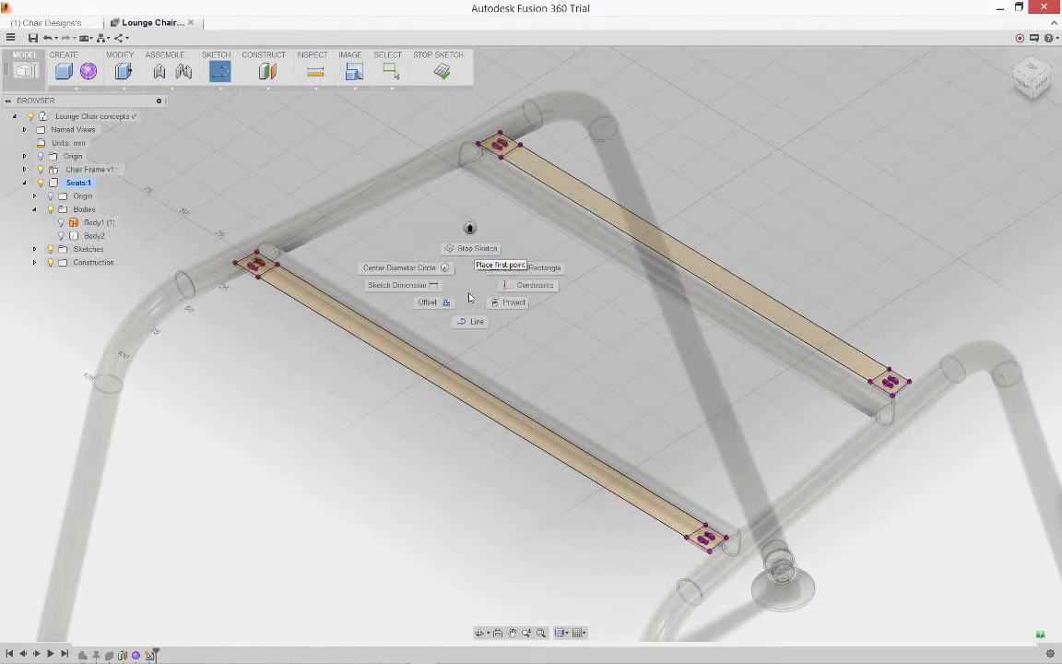
click(472, 249)
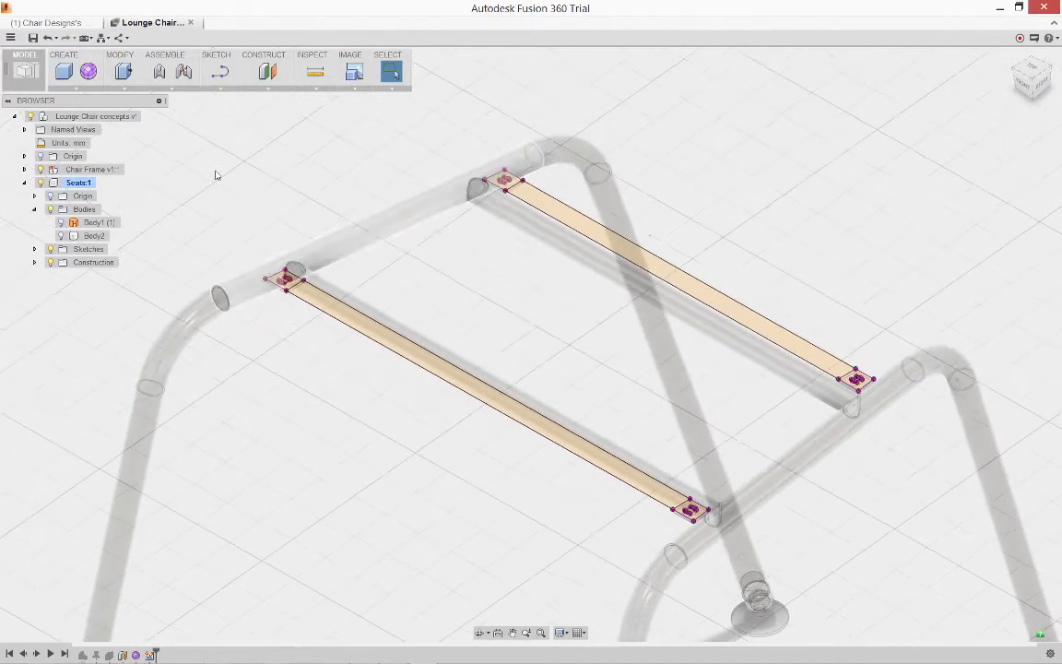
Step: Extrude both strips and their four end plate profiles 35 mm upward, leaving out the slots
click(76, 88)
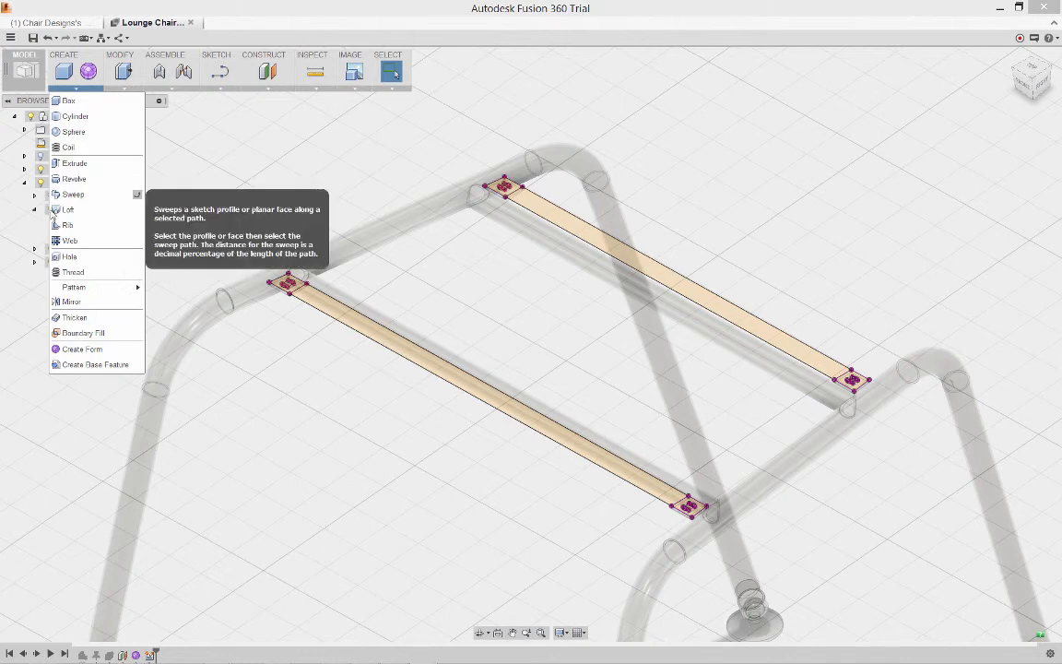
click(75, 164)
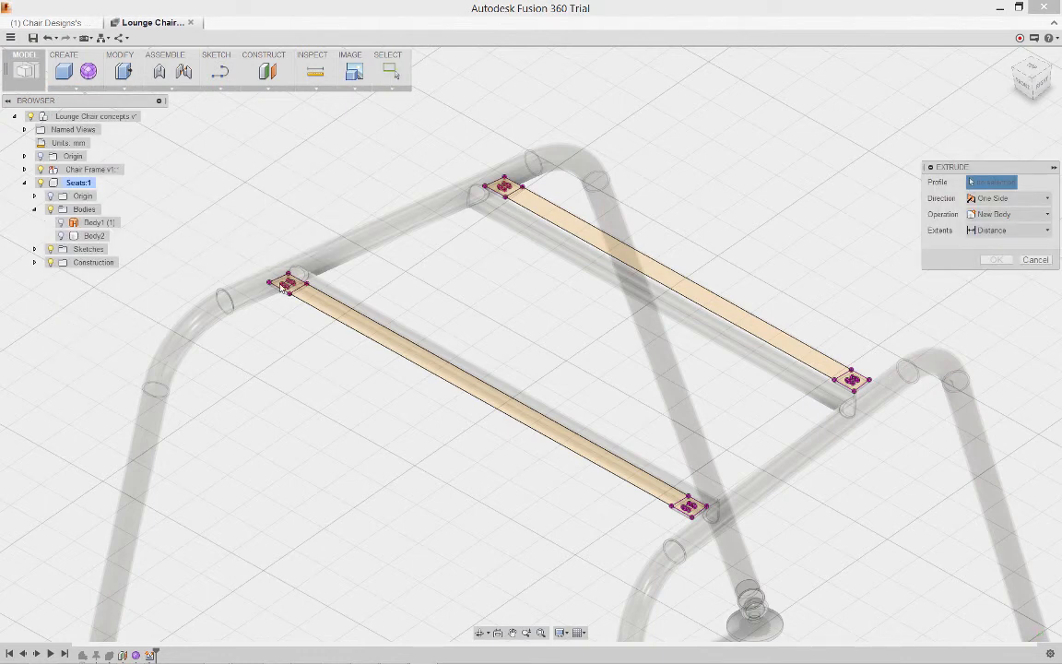
click(295, 289)
click(319, 302)
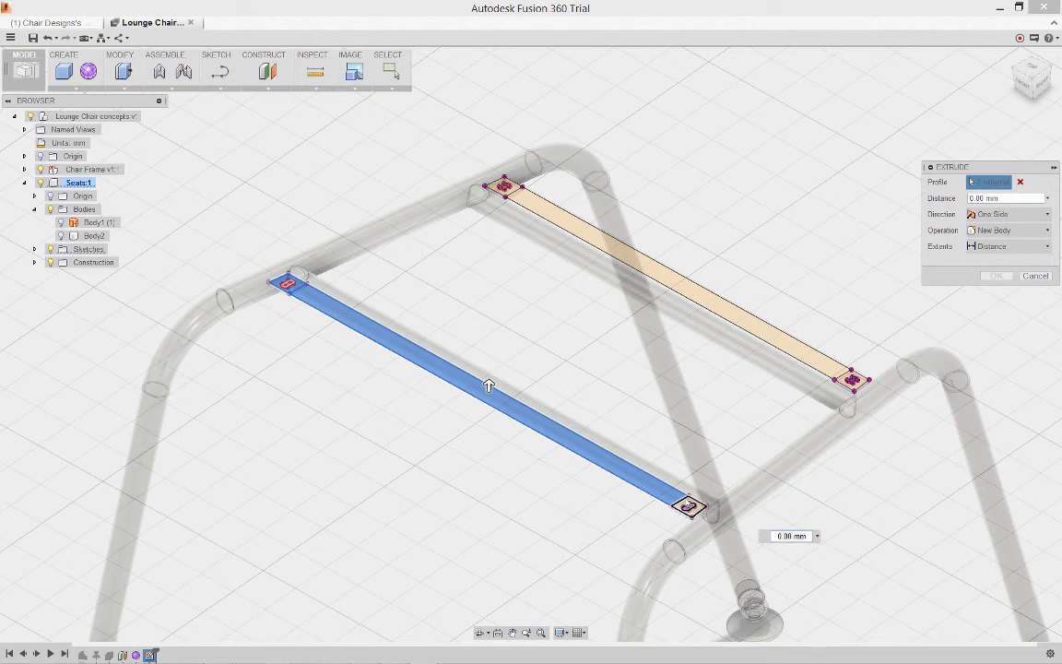
click(821, 359)
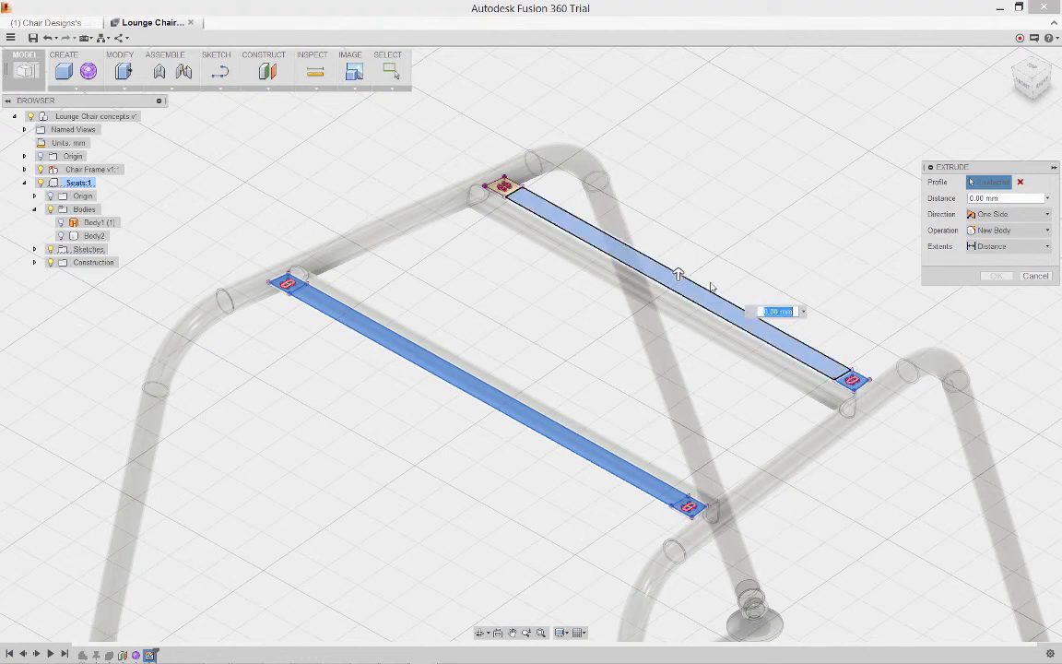
click(506, 189)
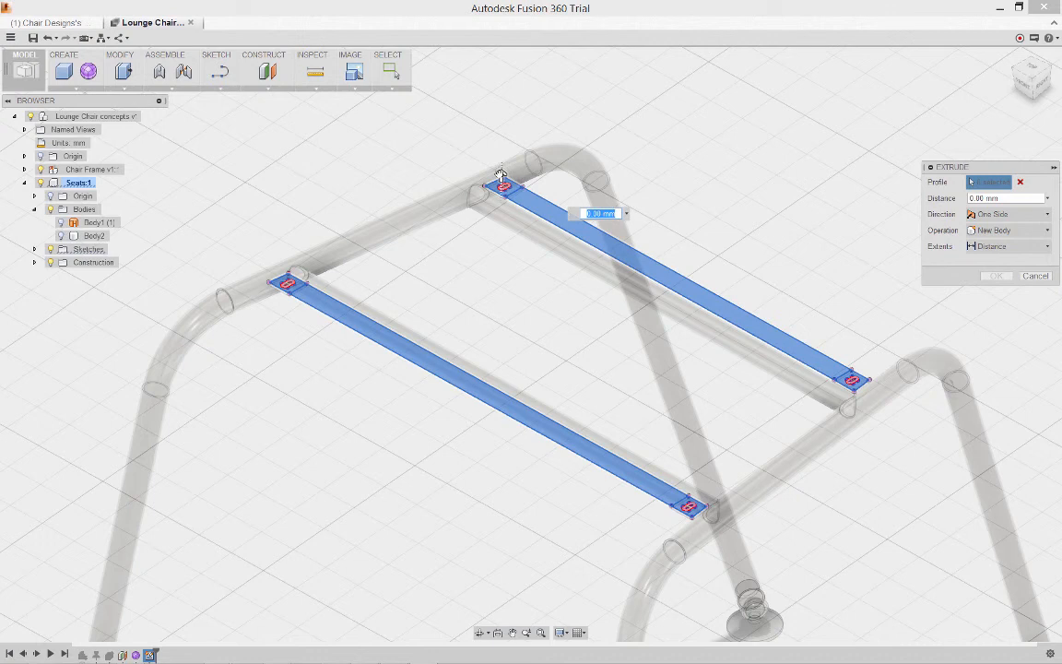
drag(501, 177, 478, 120)
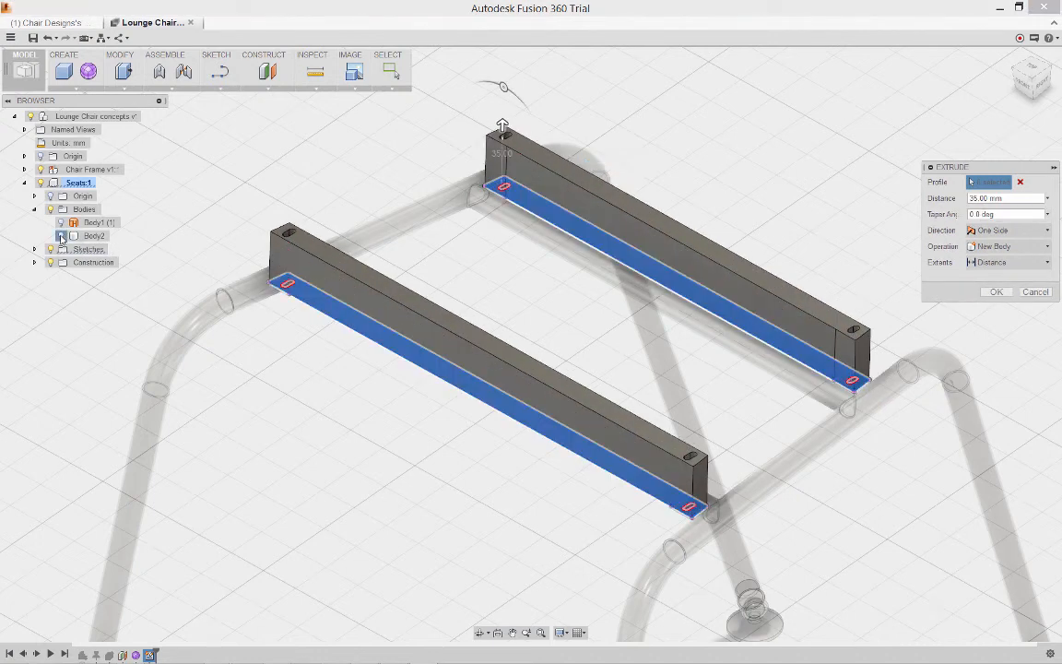
Step: Show the seat body again and extrude the support profiles with the Join operation and All extents so they merge into the seat's underside
click(61, 236)
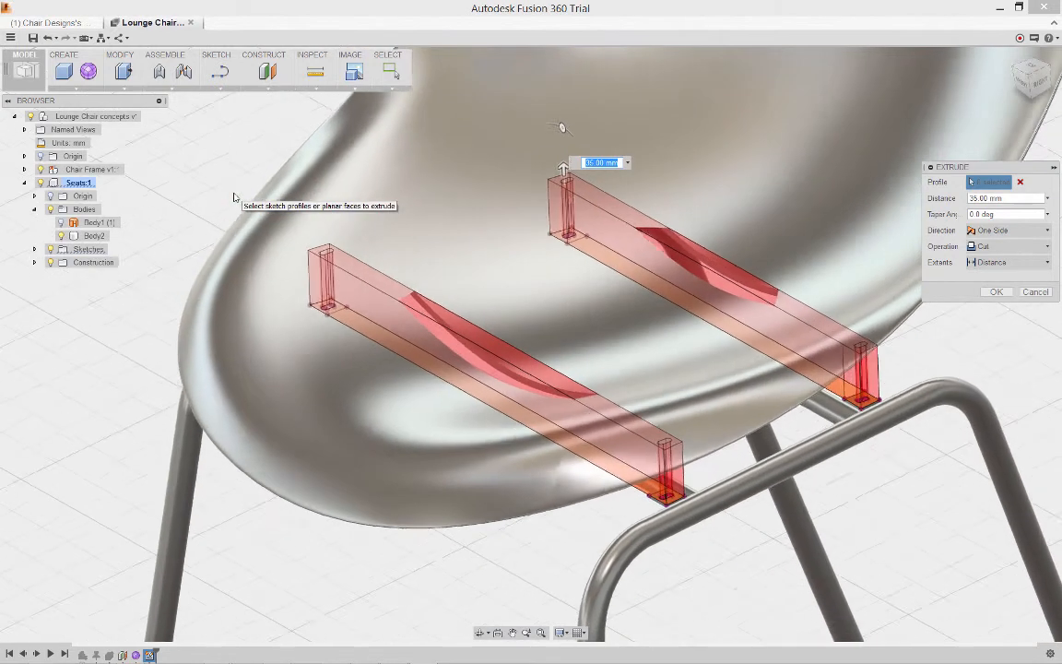
click(1001, 246)
click(996, 265)
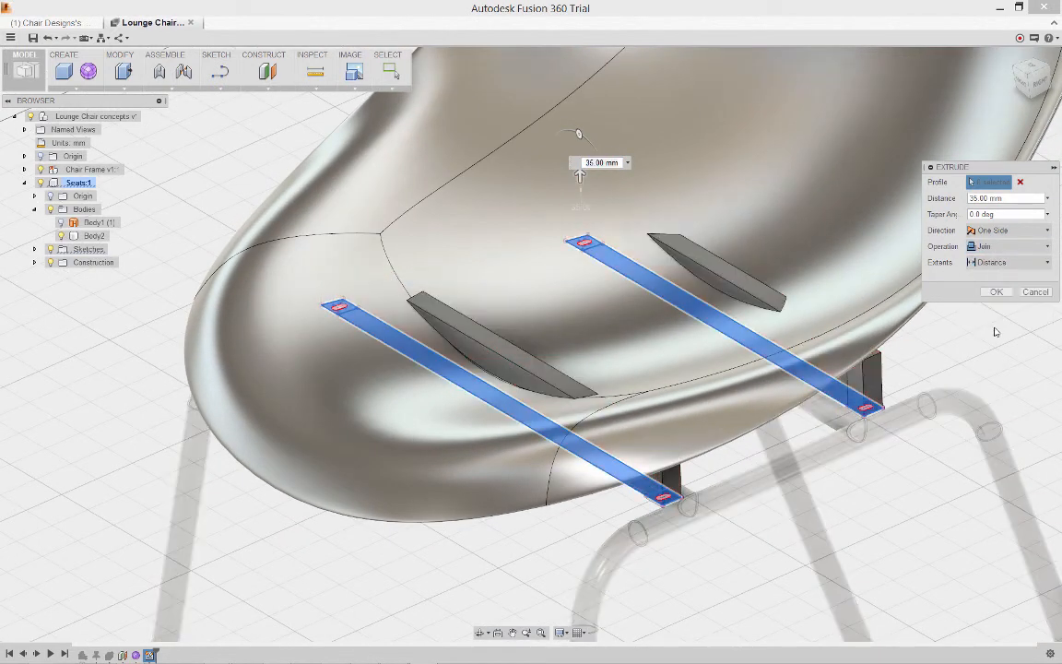
click(1007, 262)
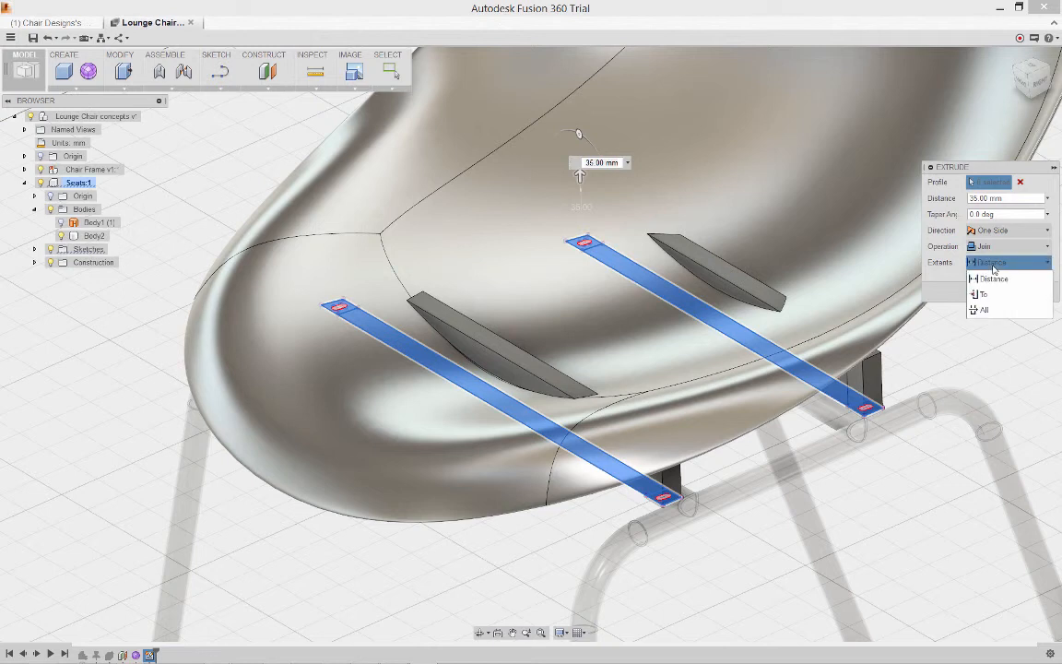
click(982, 313)
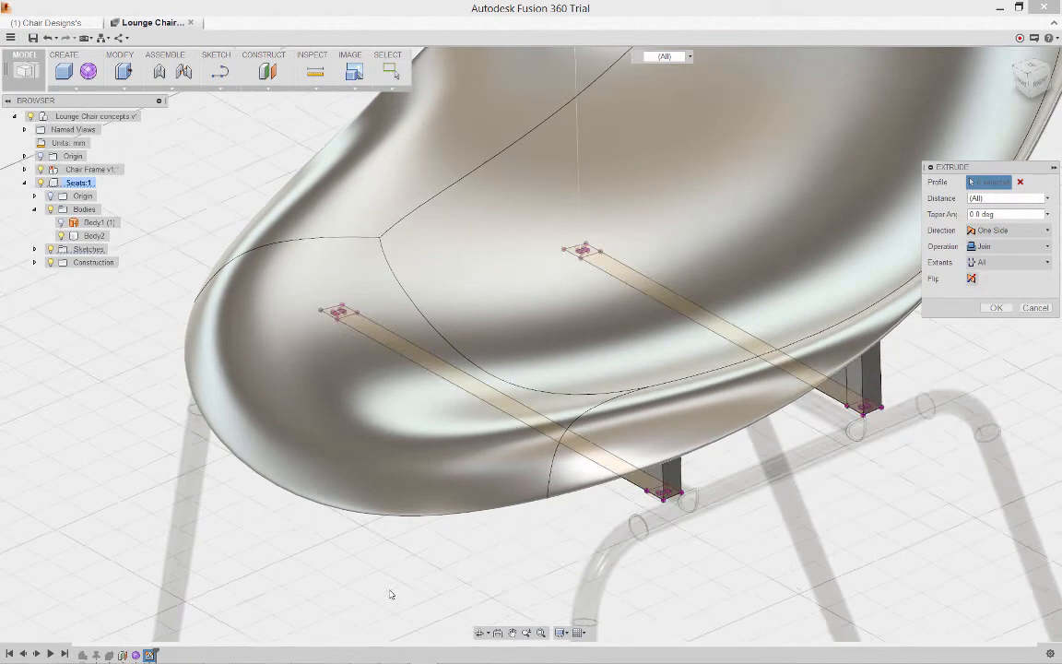
shift+middle_drag(390, 593, 560, 602)
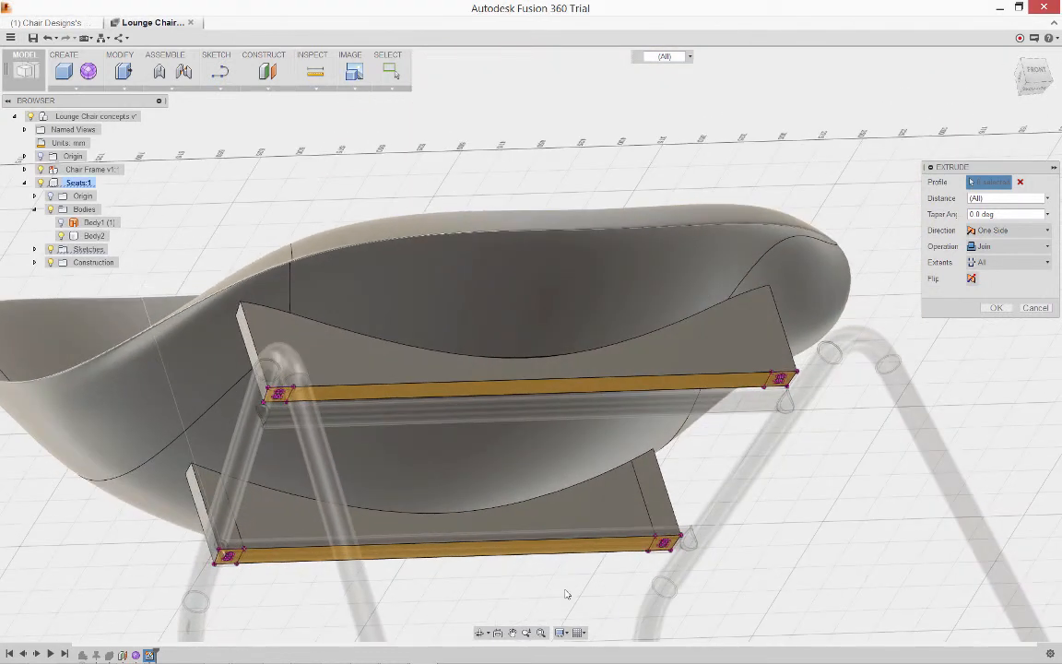
right_click(563, 598)
click(610, 591)
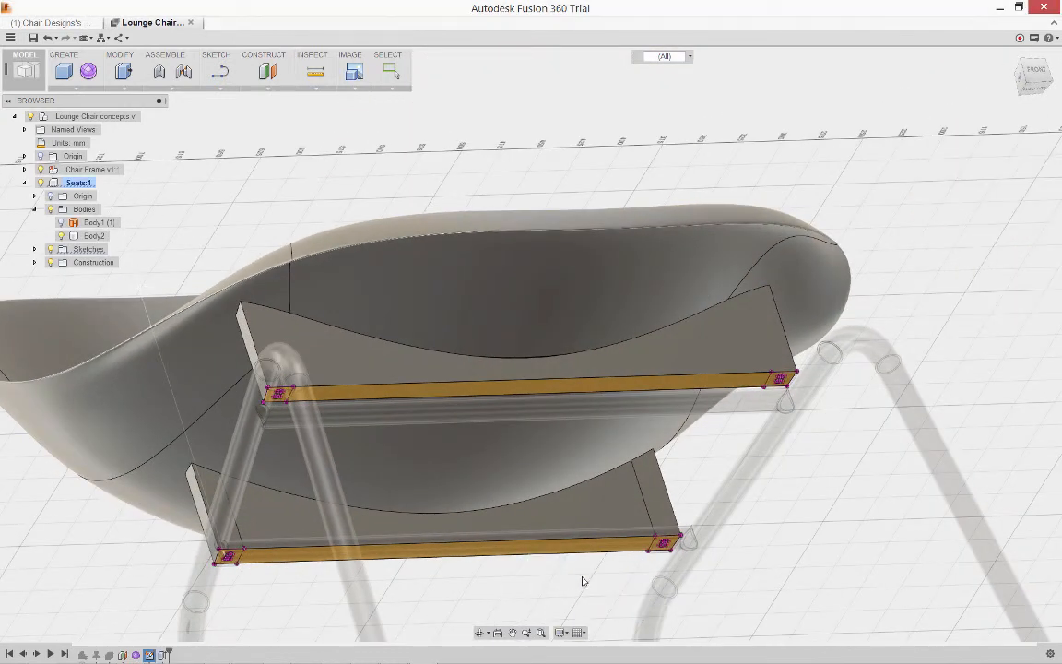
Step: Fillet the vertical edges at both ends of the two mounting supports with a 5 mm radius
shift+middle_drag(583, 577, 572, 571)
right_click(573, 572)
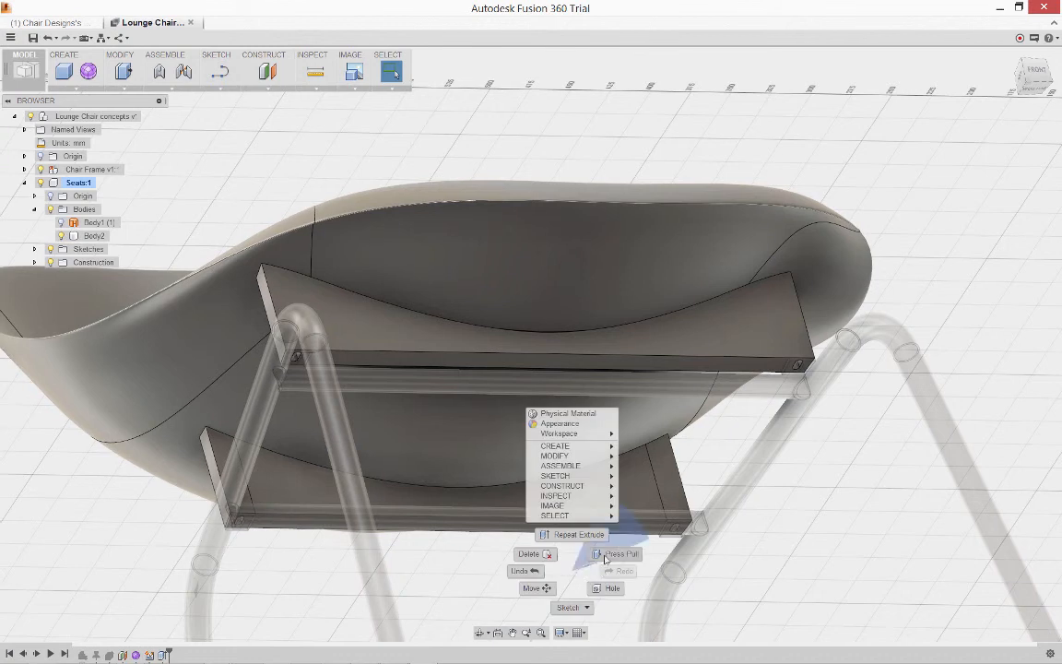
click(606, 556)
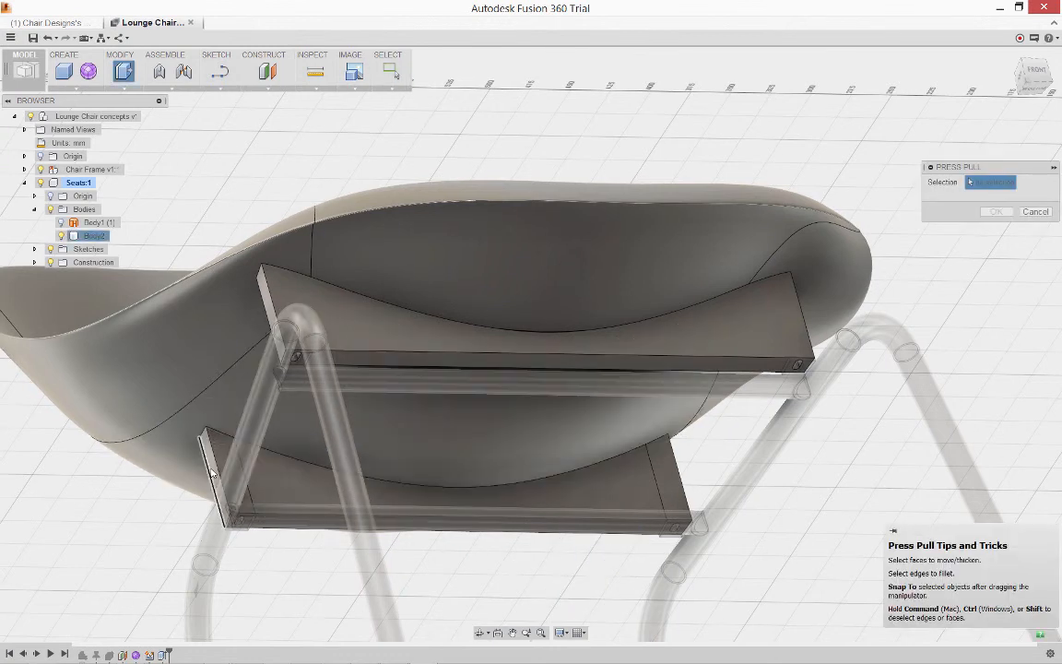
click(211, 470)
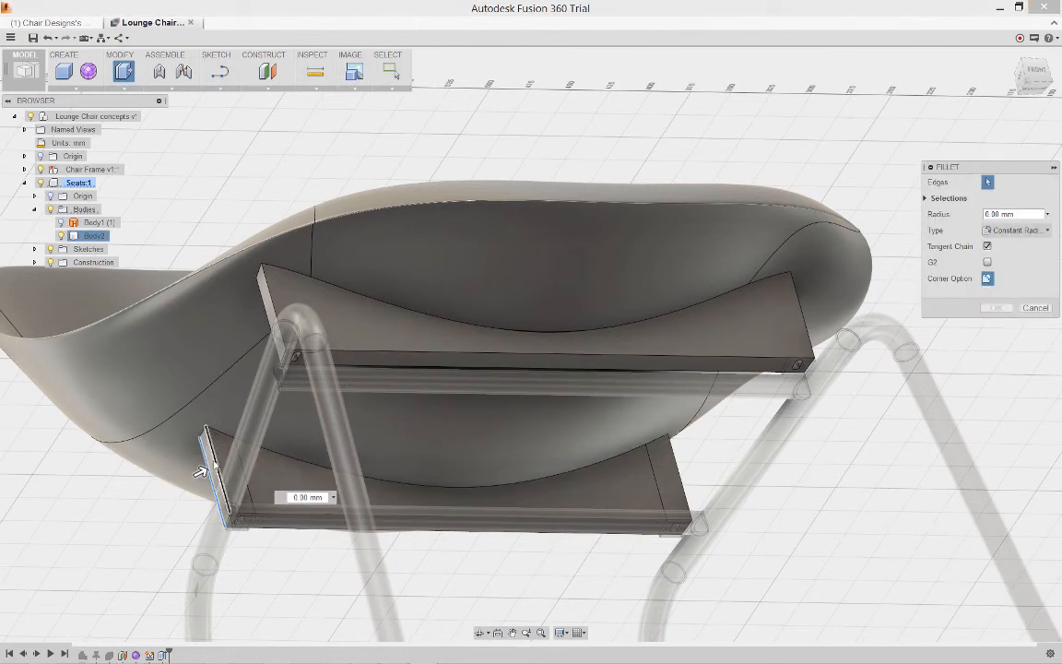
click(267, 304)
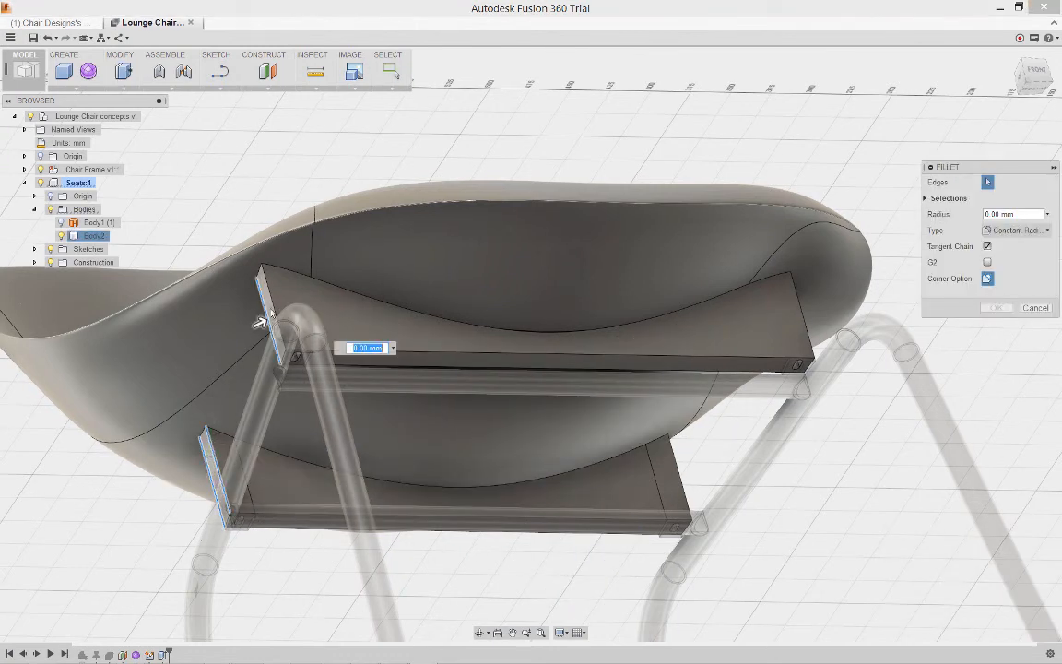
click(676, 500)
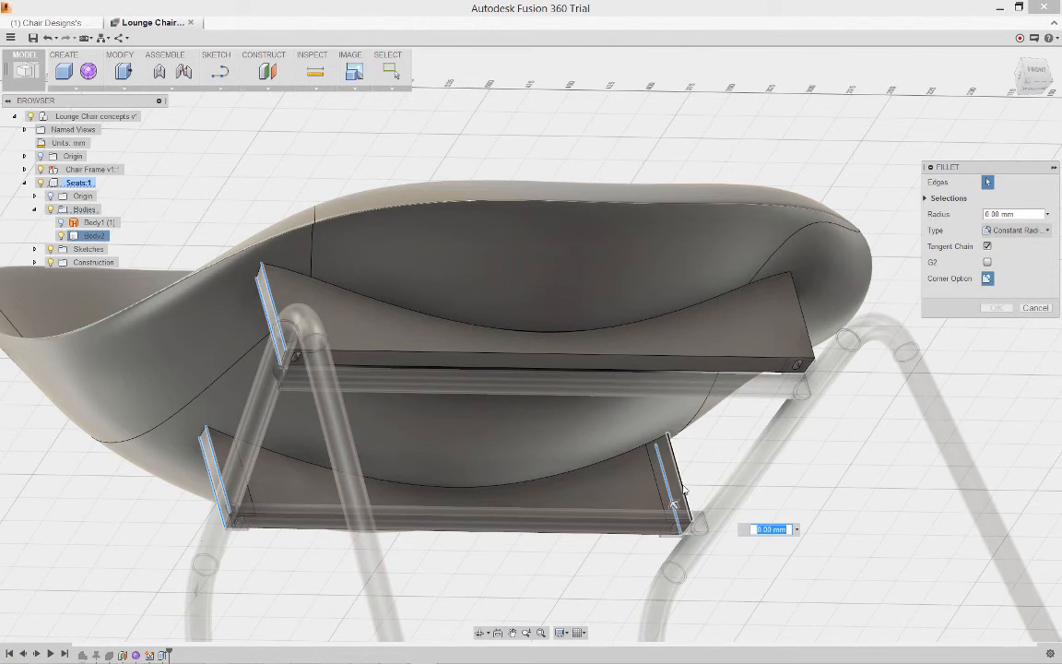
click(804, 332)
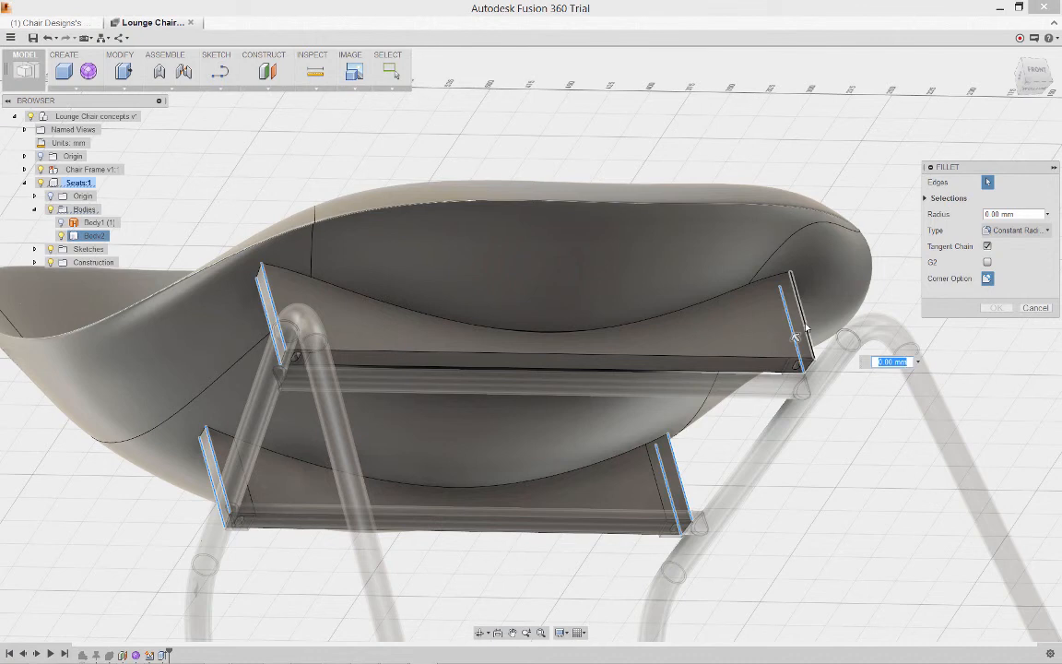
text(5)
key(Return)
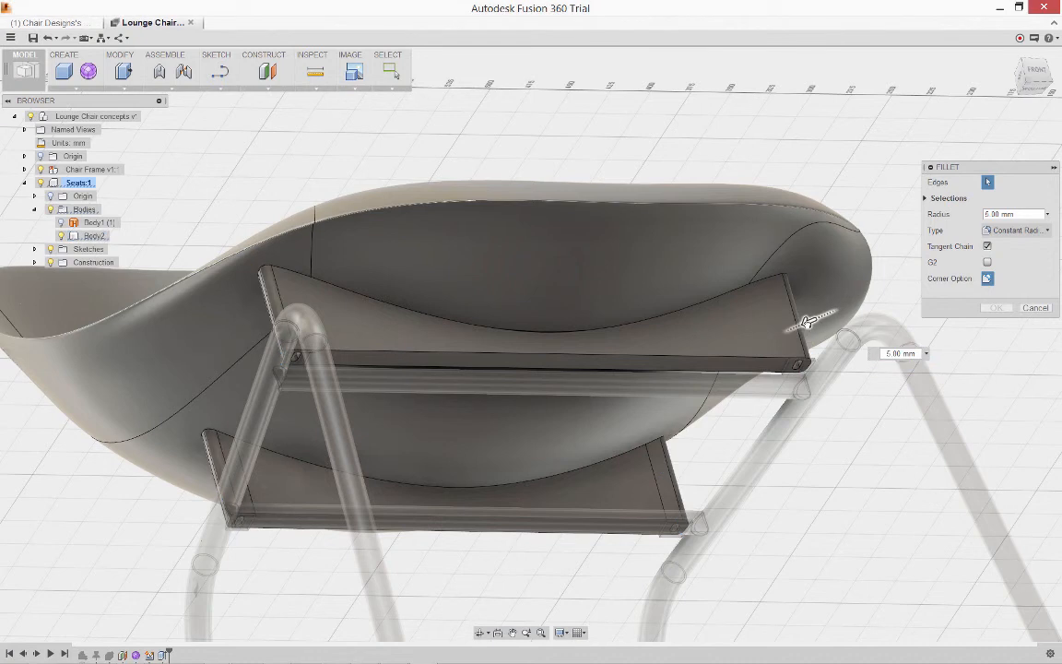
Step: Fillet the curved edge loops where both supports meet the seat's underside with a 5 mm radius
right_click(838, 432)
click(863, 407)
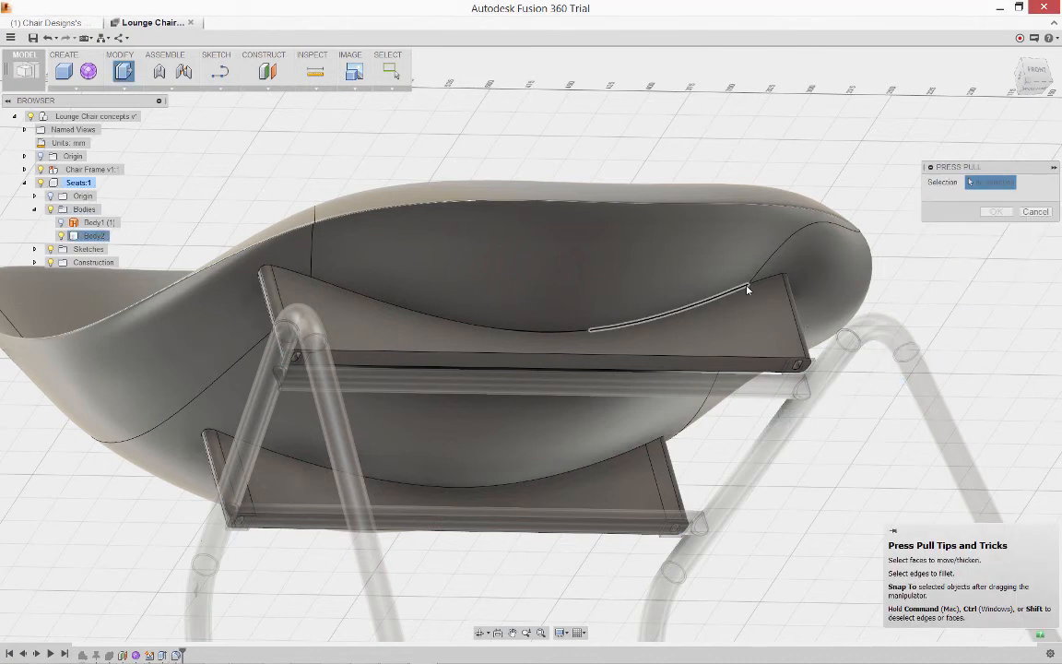
click(675, 295)
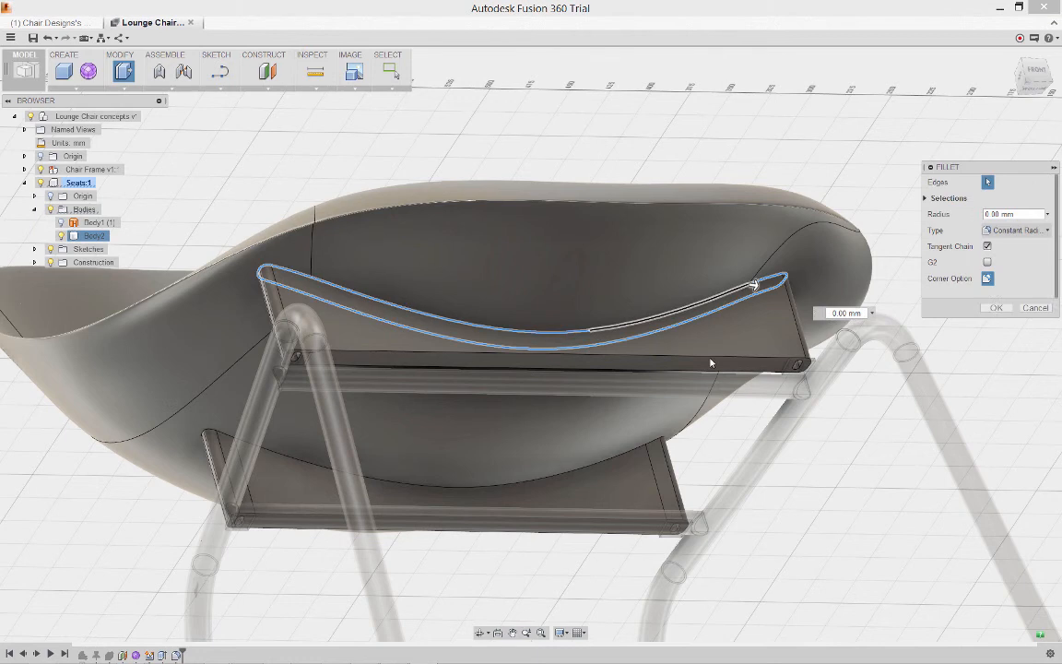
click(651, 443)
click(659, 442)
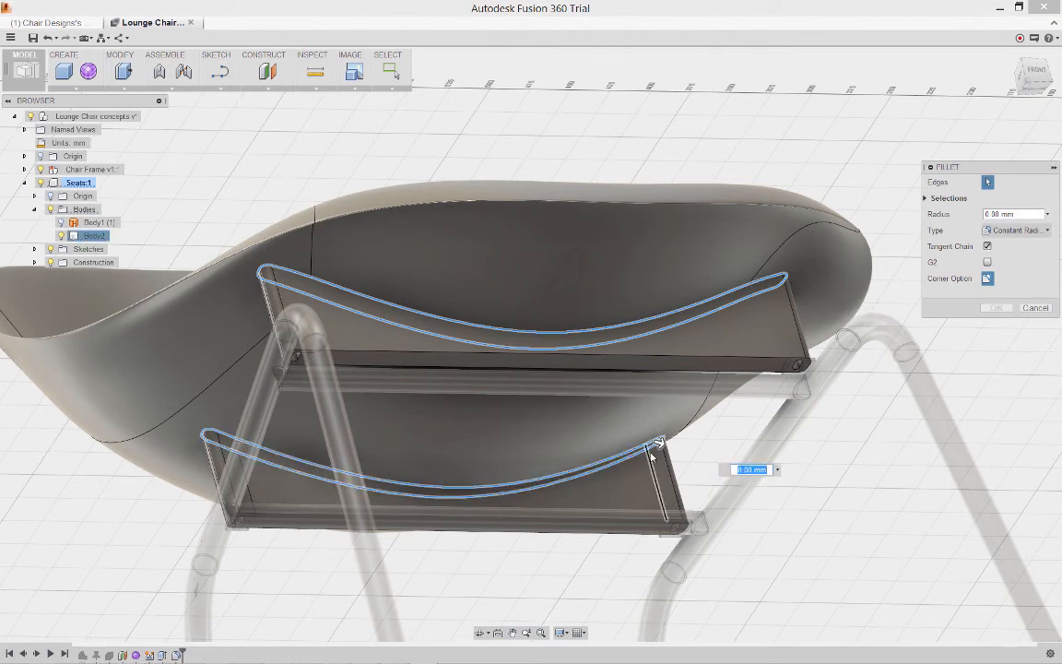
text(5)
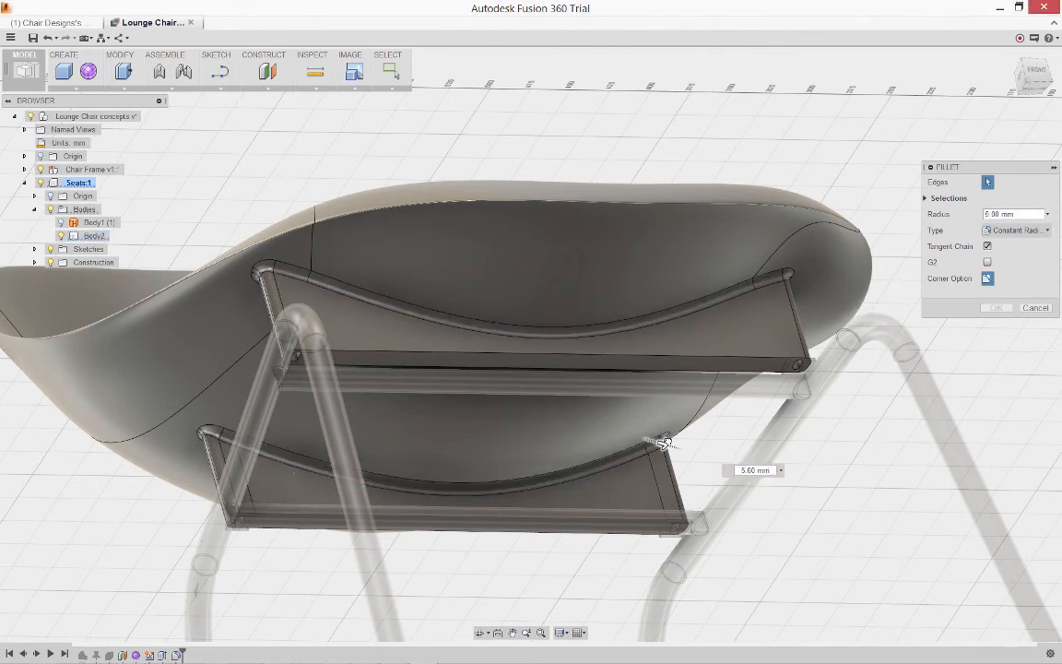
right_click(584, 566)
click(620, 566)
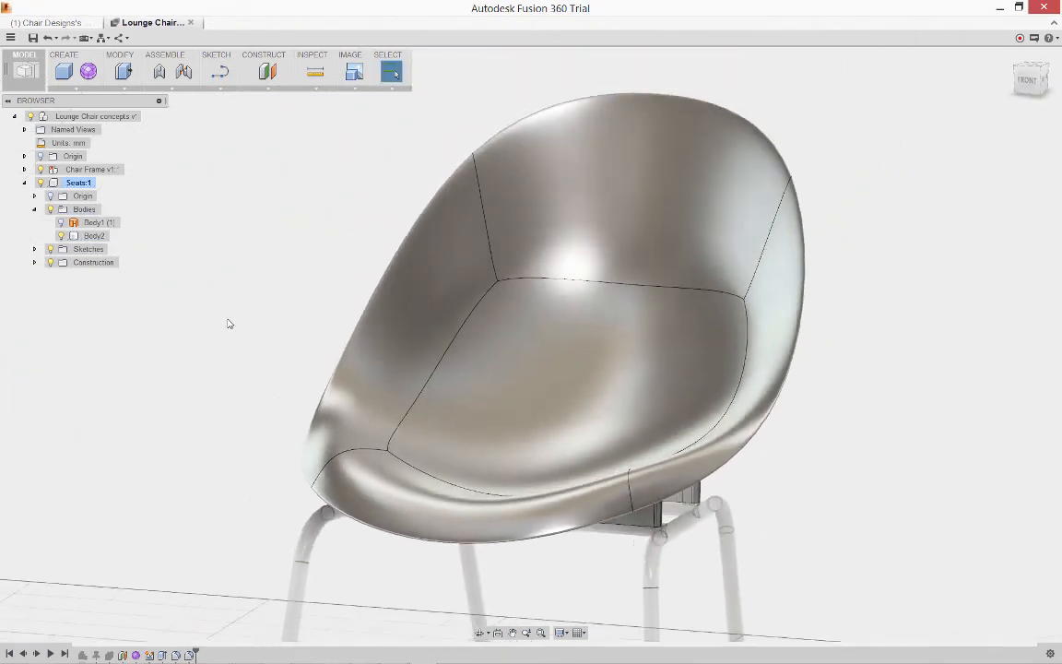
Step: Apply the Fabric (Red) cloth appearance from the appearance library to the whole seat body
right_click(88, 236)
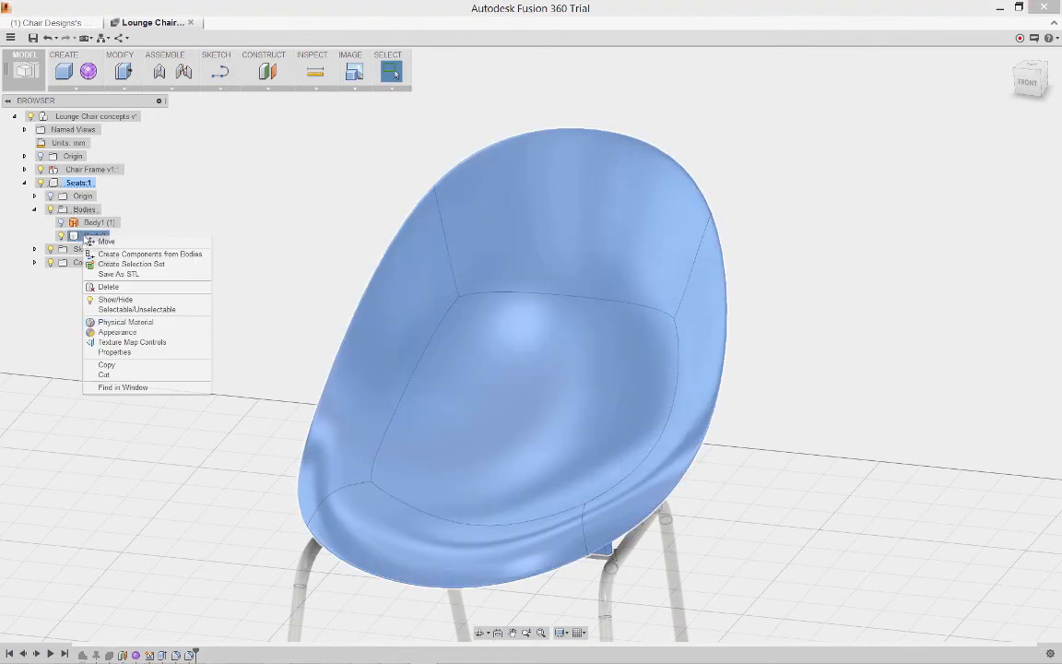
click(117, 332)
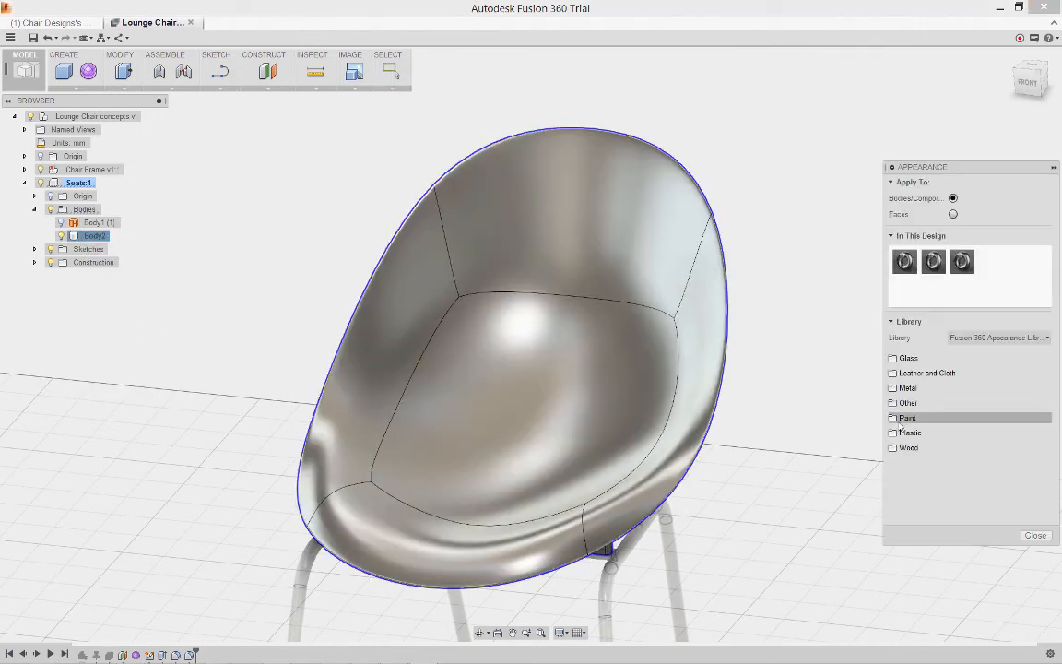
click(922, 373)
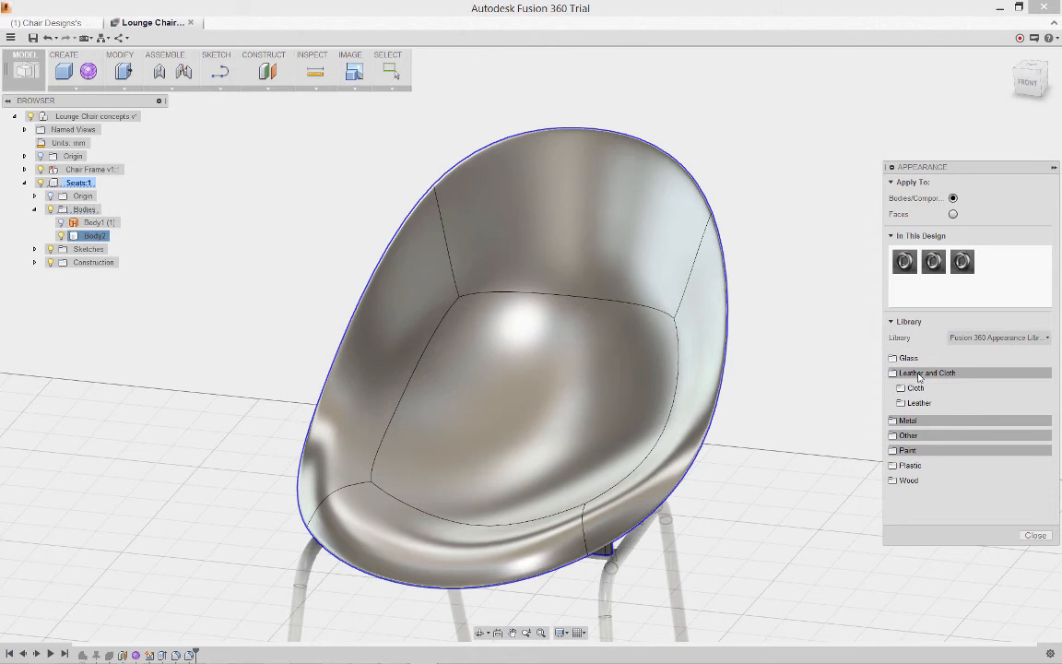
click(917, 388)
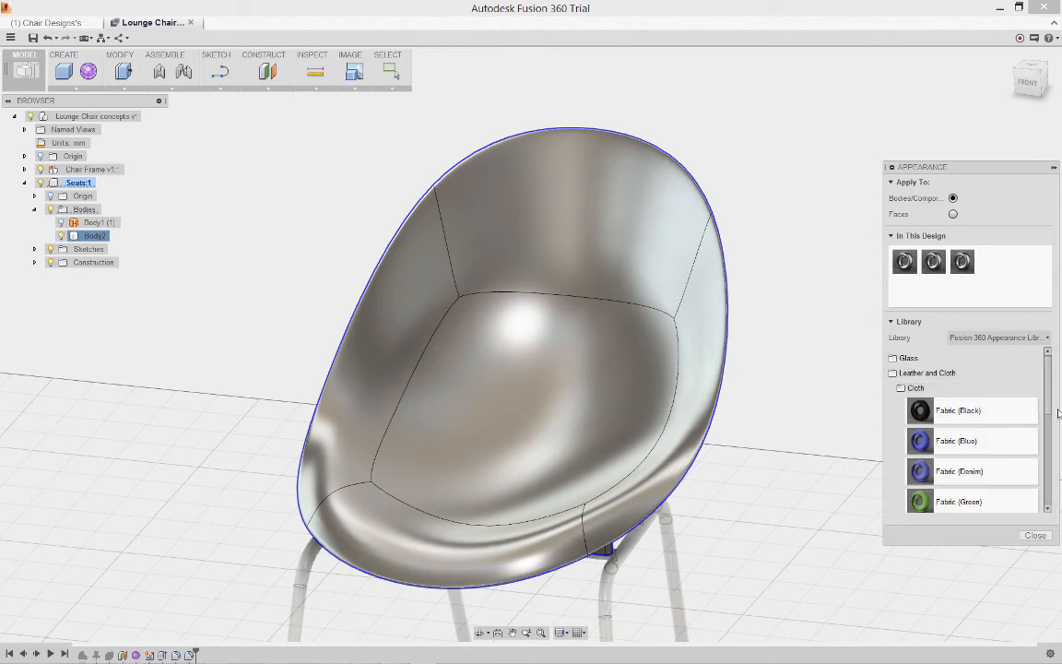
scroll(945, 387, down, 5)
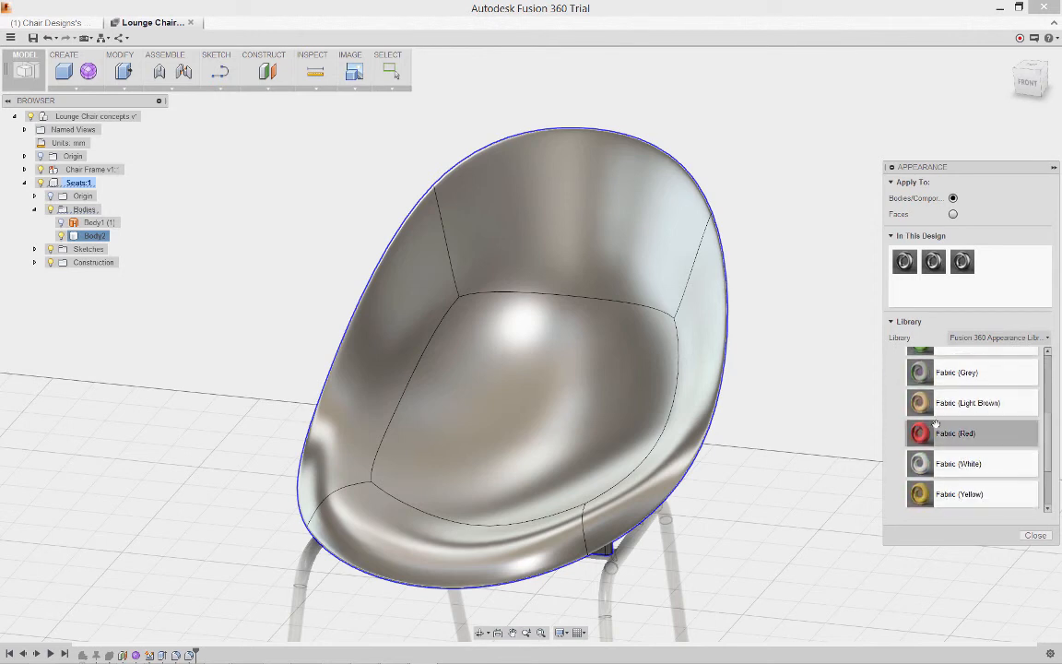
drag(938, 433, 614, 352)
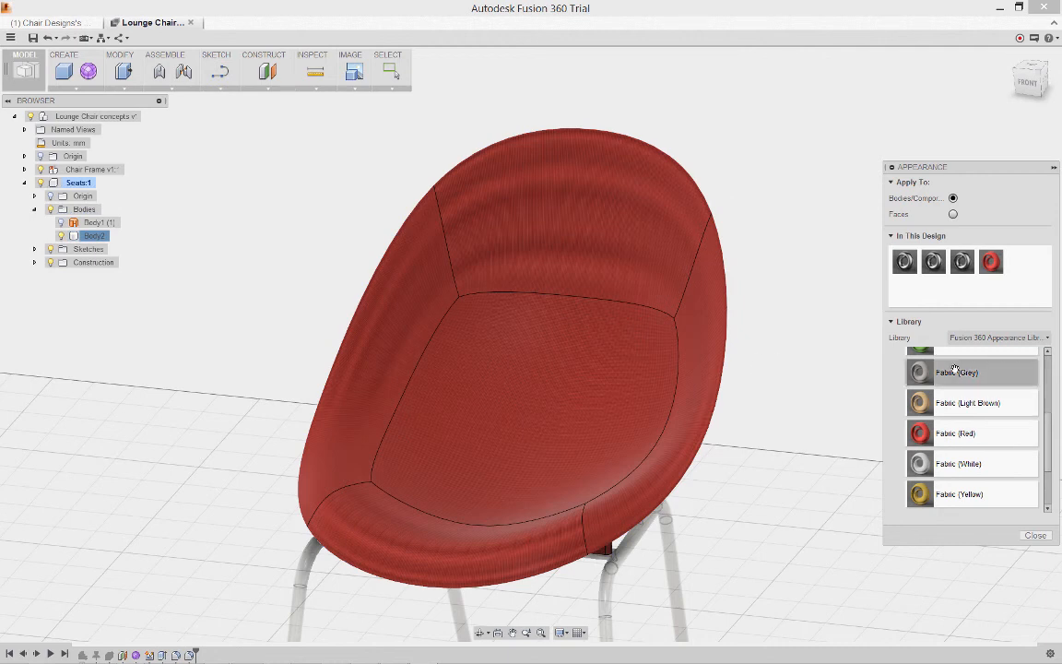
Step: Set the texture scale of the Fabric (Red) appearance to 43 and finish the appearance editing
double_click(991, 262)
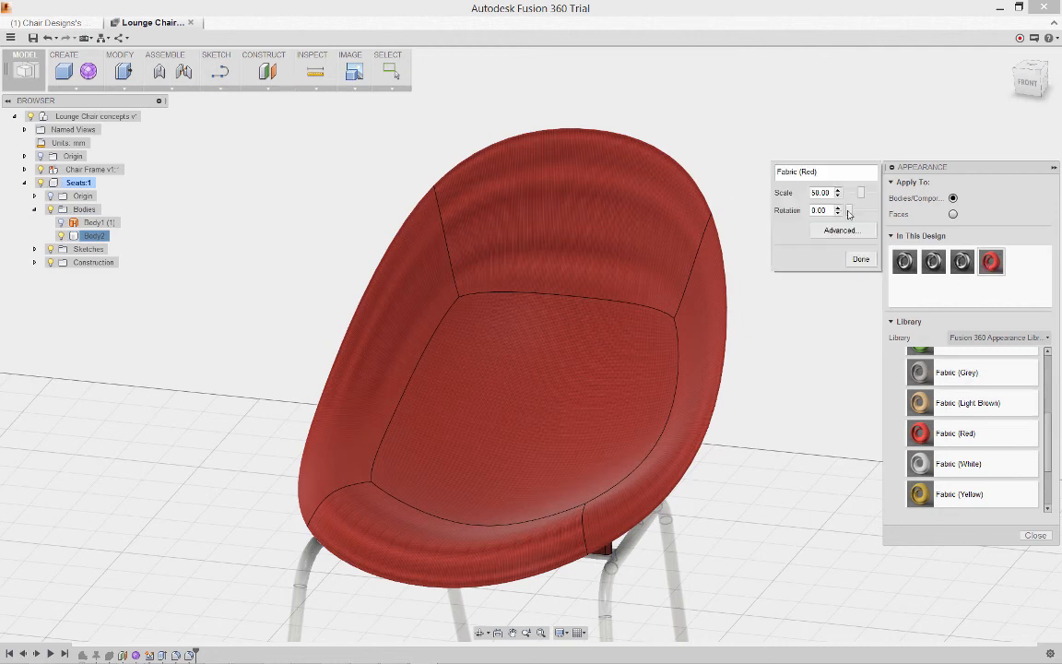
click(839, 197)
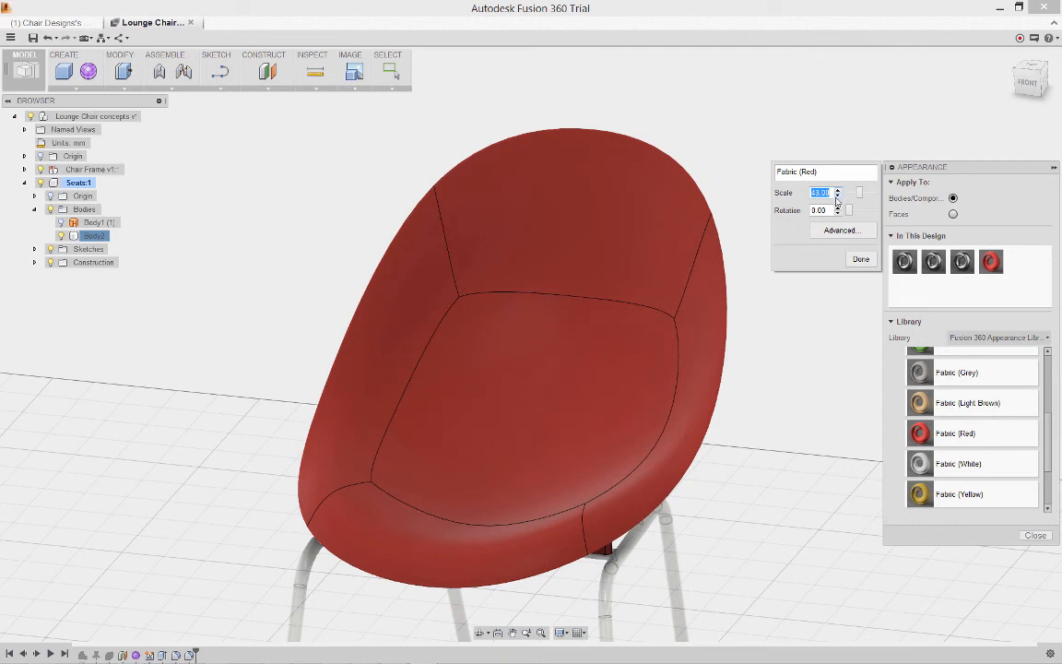
click(860, 260)
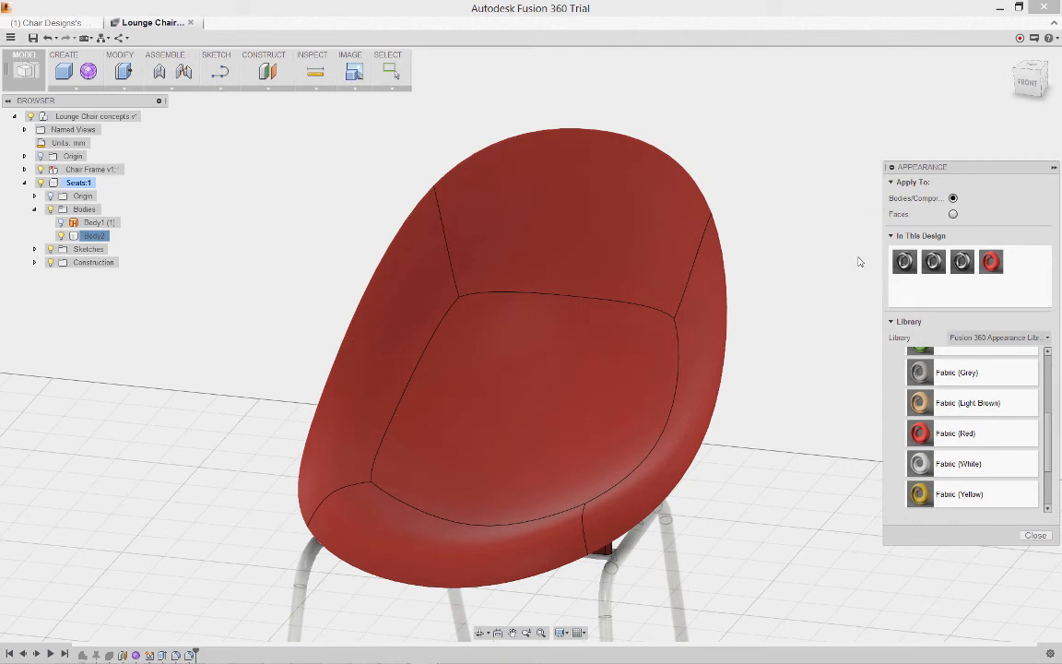
click(1035, 536)
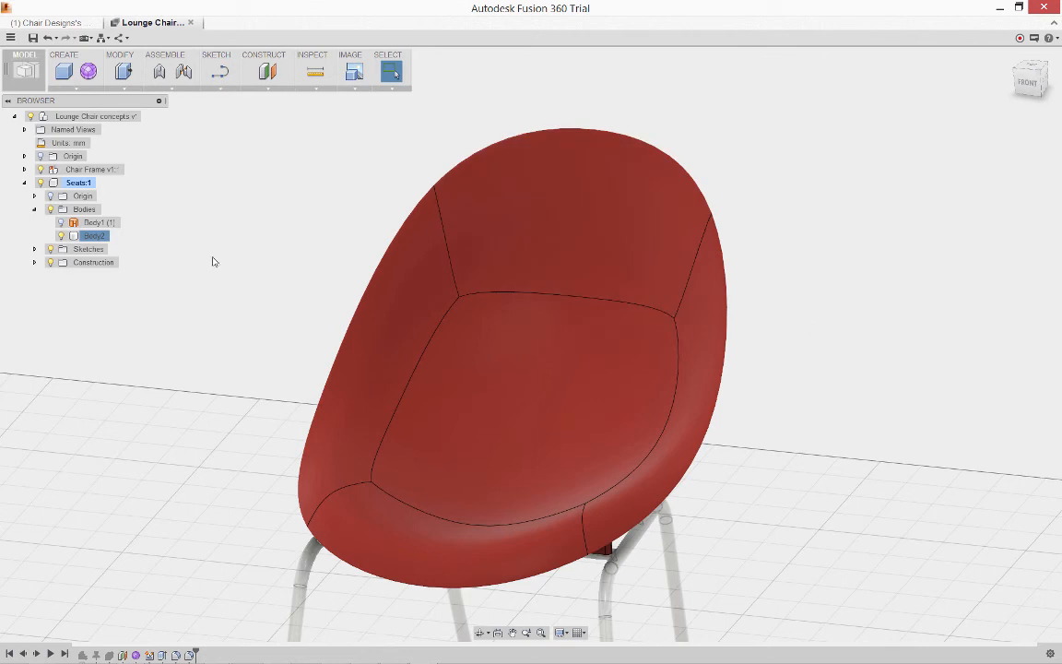
Step: Begin an STL export of the seat body and turn on the mesh preview
right_click(100, 238)
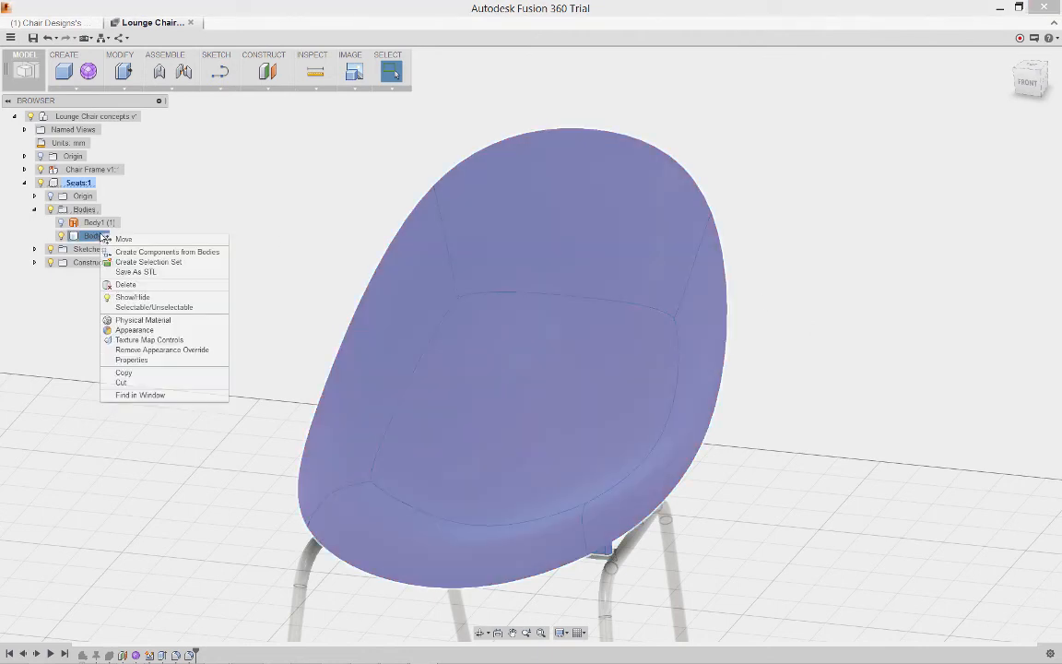
click(142, 273)
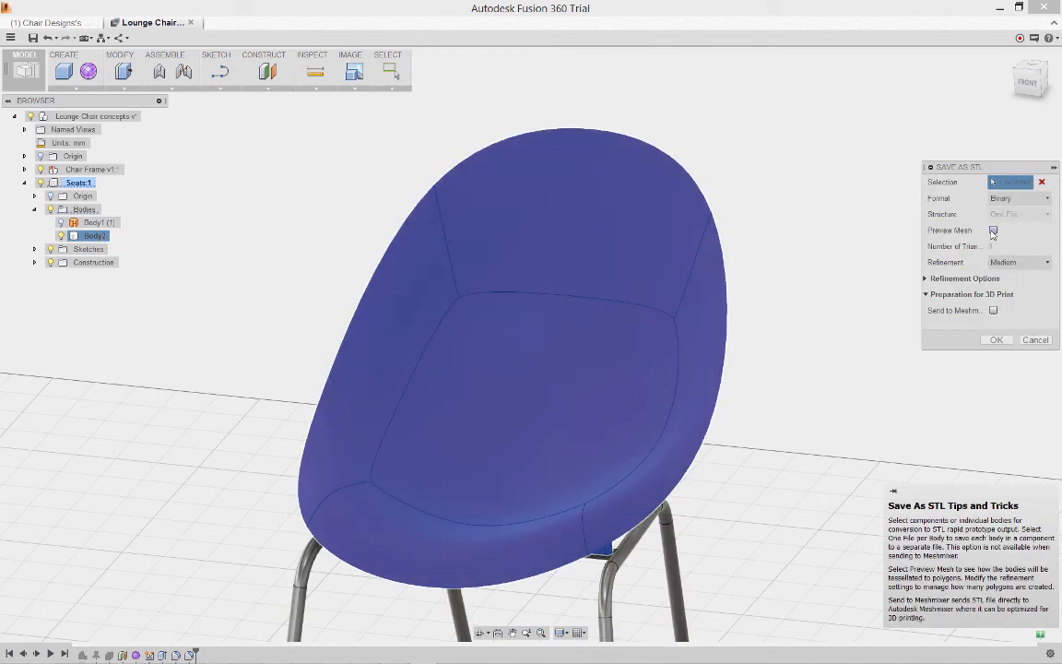
click(993, 231)
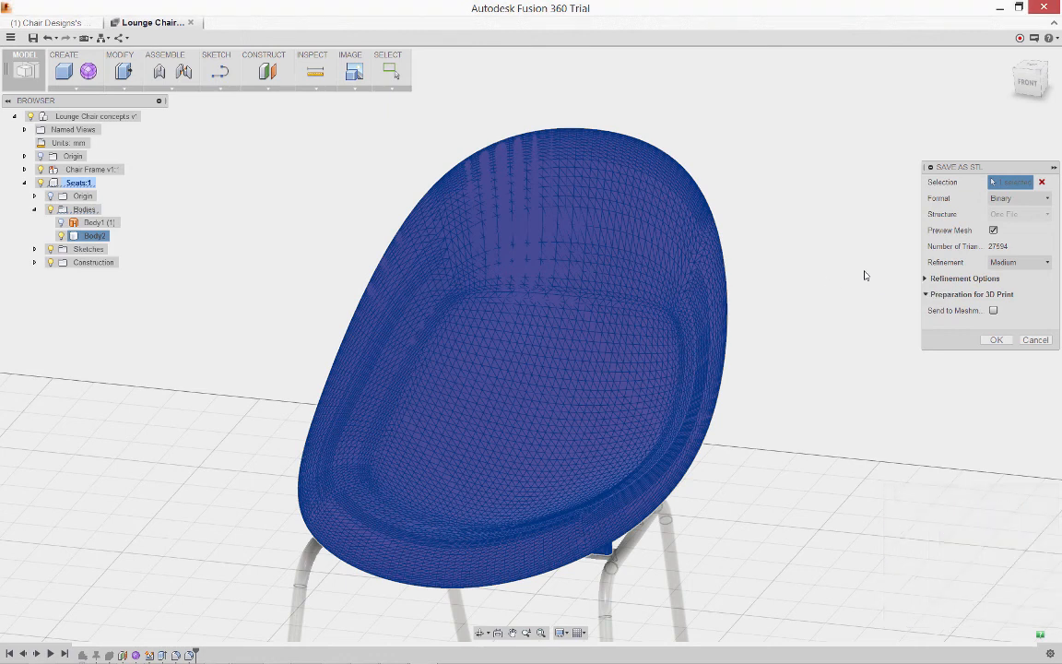
shift+middle_drag(865, 276, 859, 275)
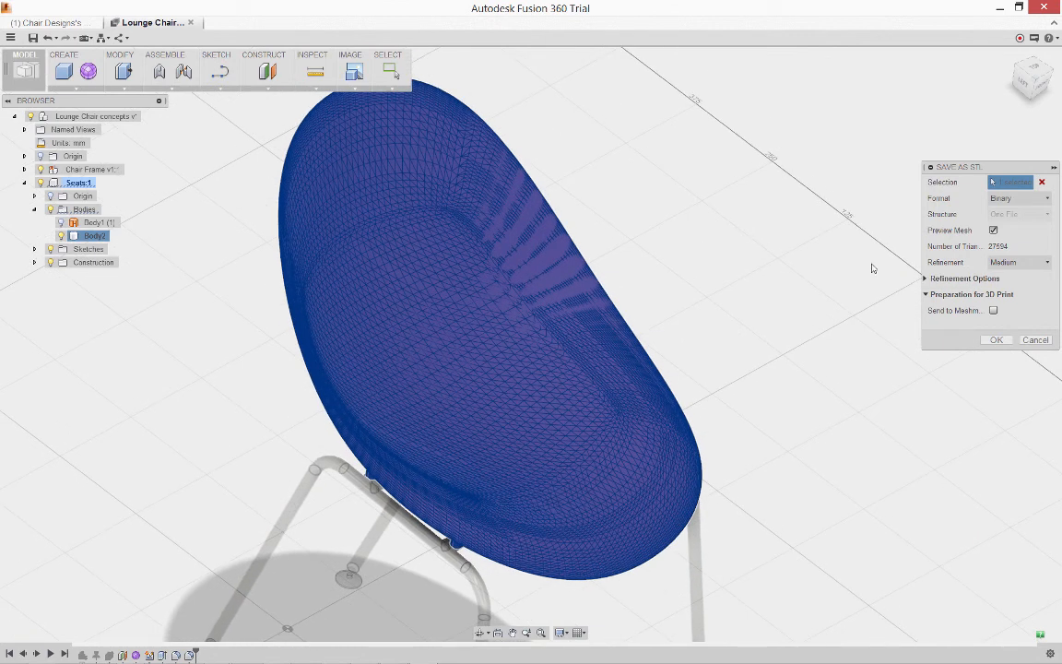
Step: Try Low mesh refinement, and switch to Custom refinement with a surface deviation of about 0.338 mm
click(1045, 263)
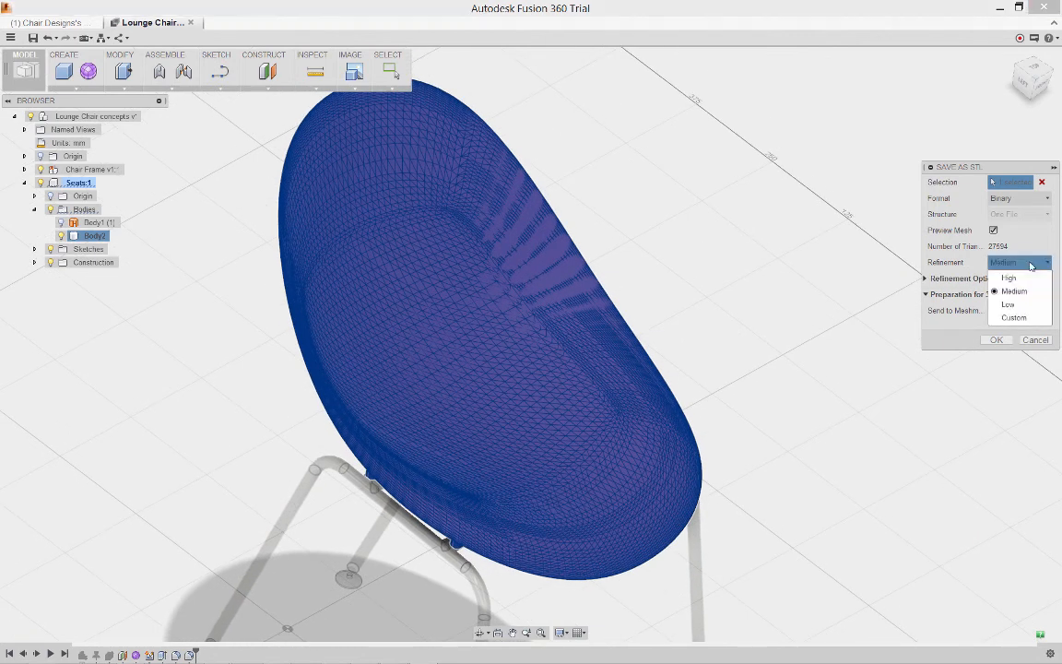
click(1008, 306)
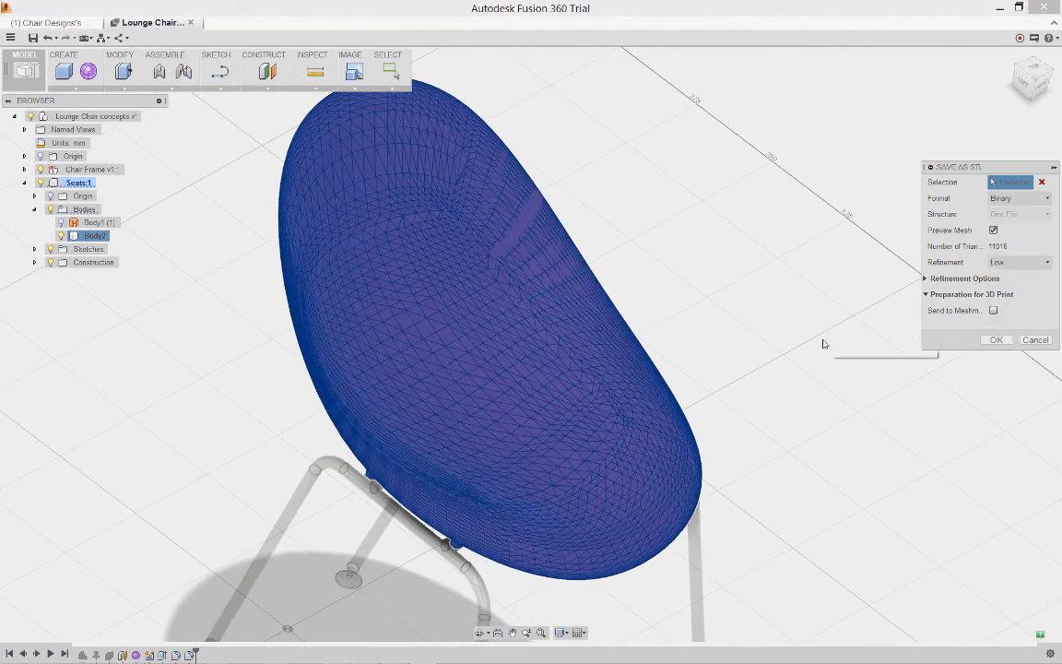
click(1007, 265)
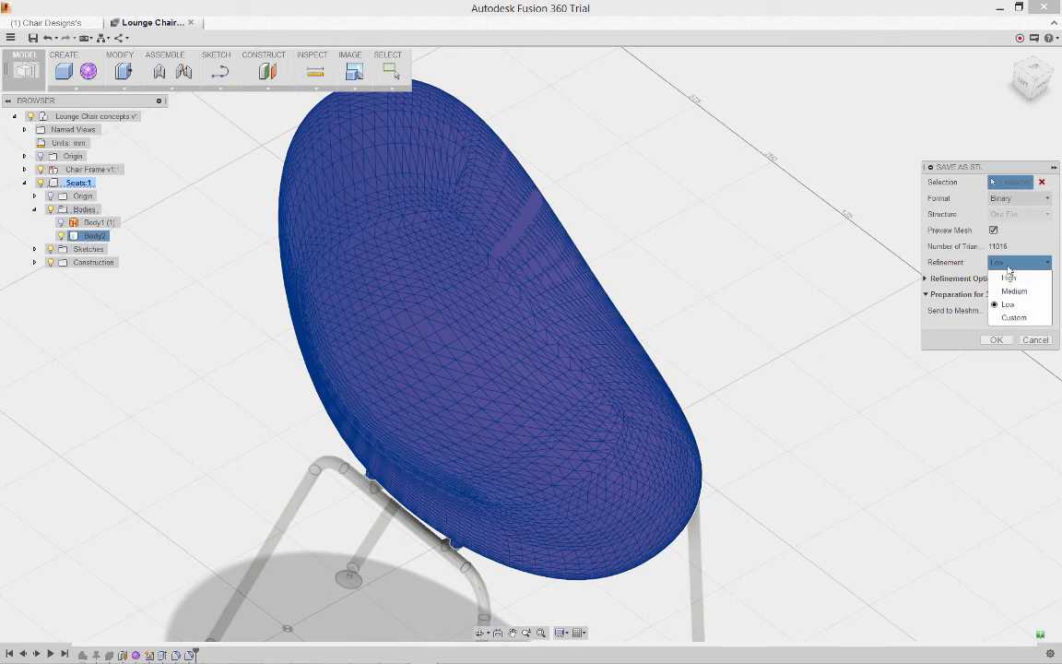
click(1003, 314)
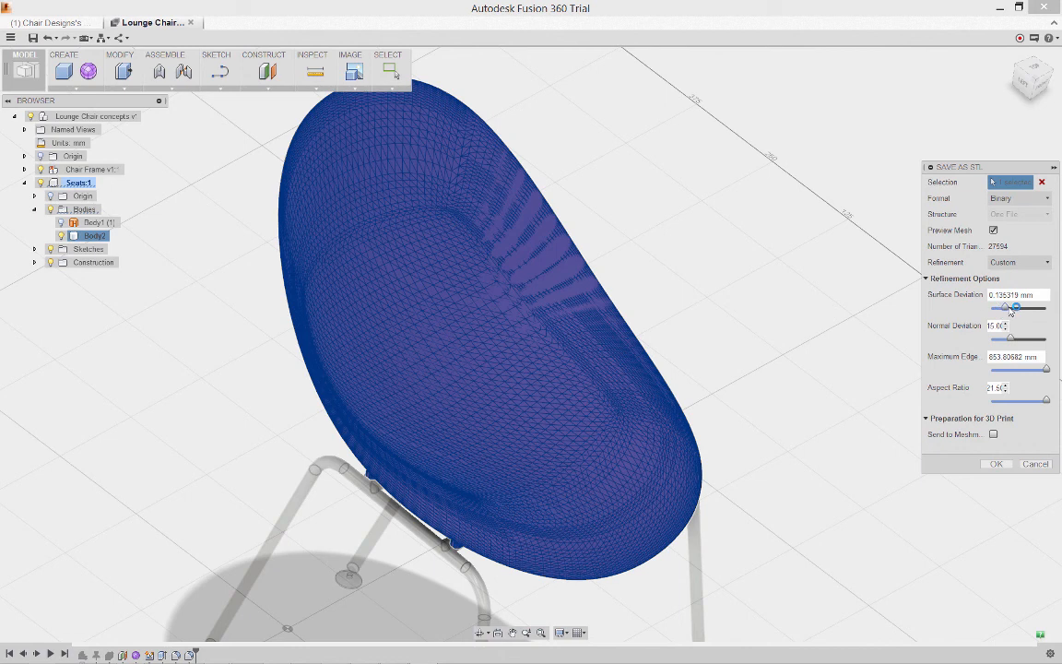
drag(1011, 312, 1010, 311)
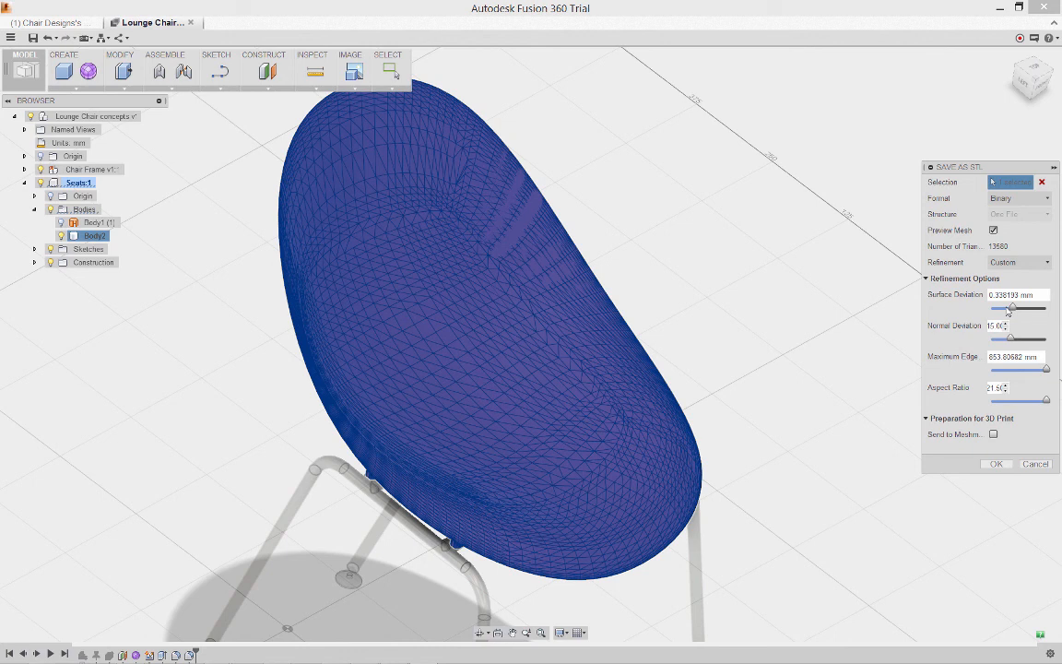
Step: Save the STL file as Seat on the removable disk and return the model to its home view
click(995, 466)
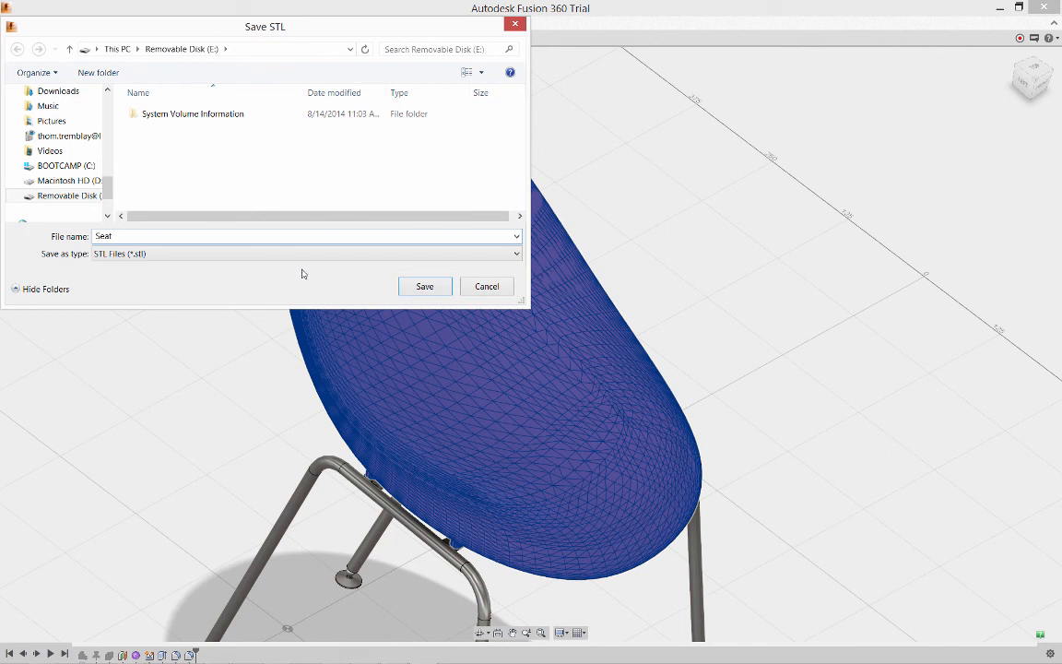
text(Seat)
click(424, 287)
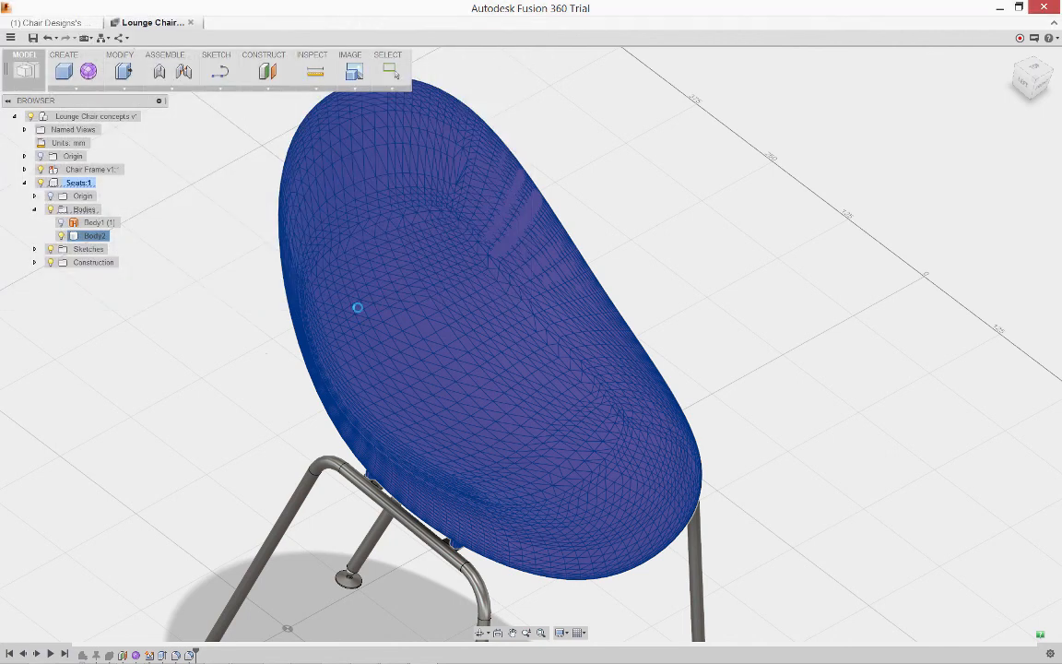
click(1010, 60)
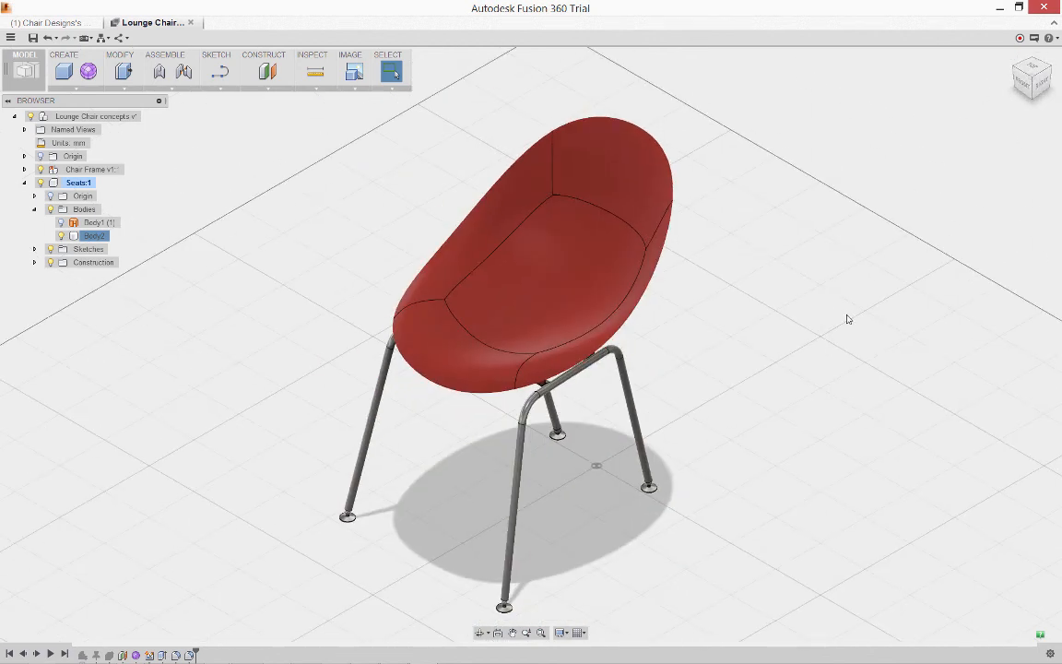